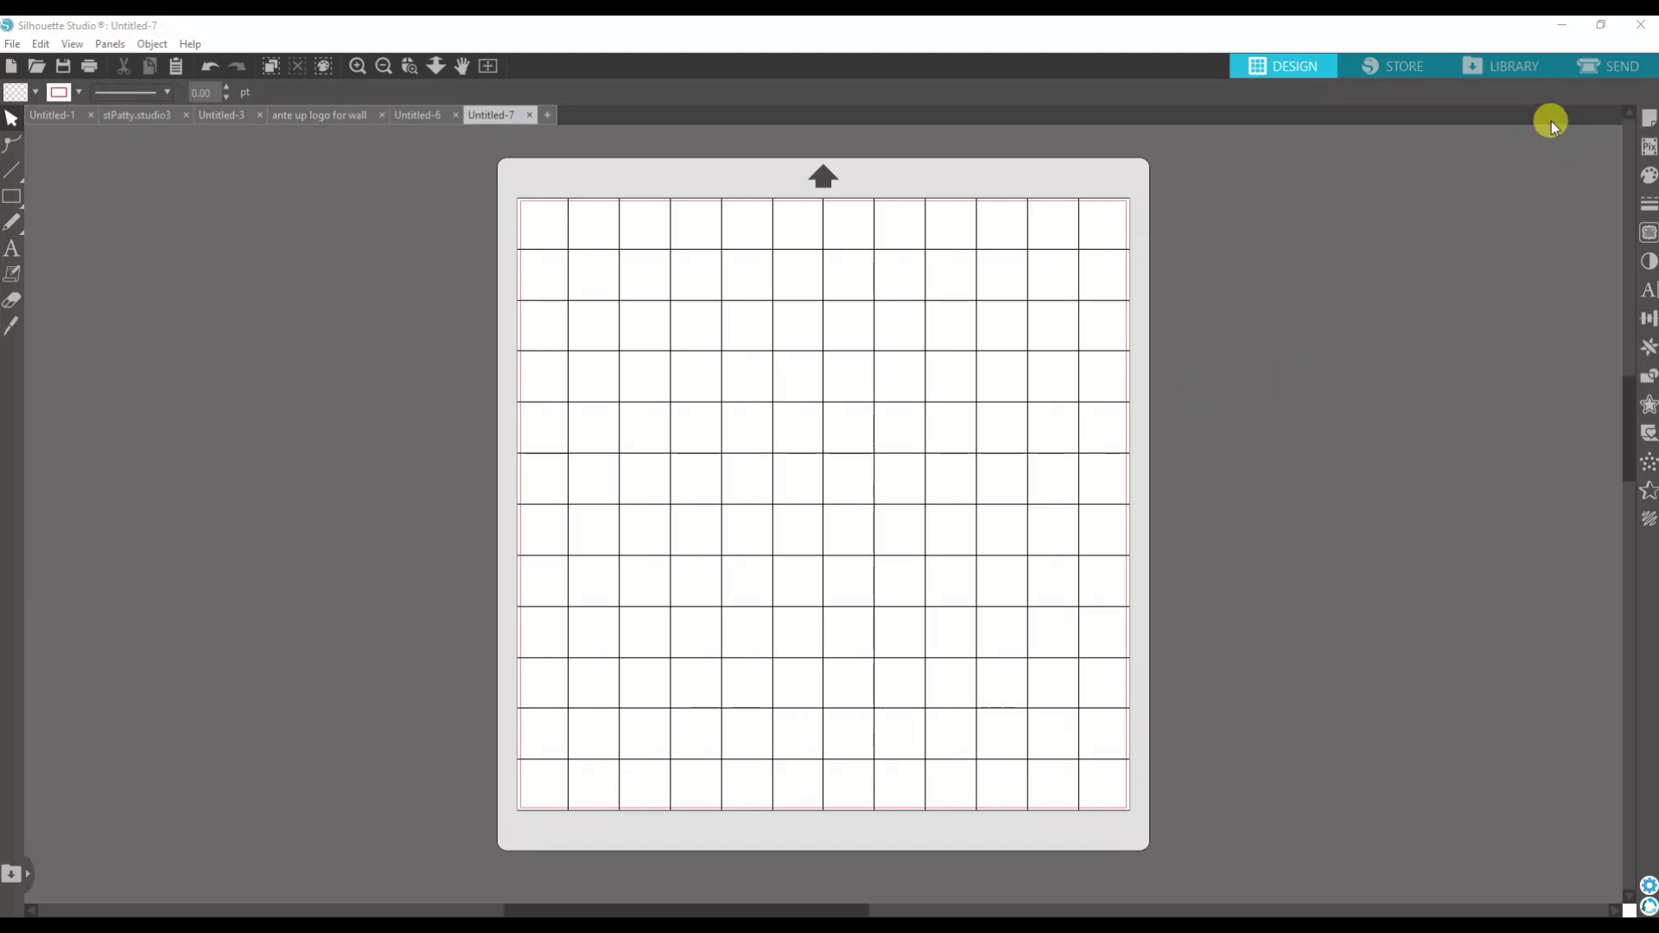
Open Page Setup's Grid Settings and toggle Show Grid off and on, showing a 1 in grid
left_click(1651, 126)
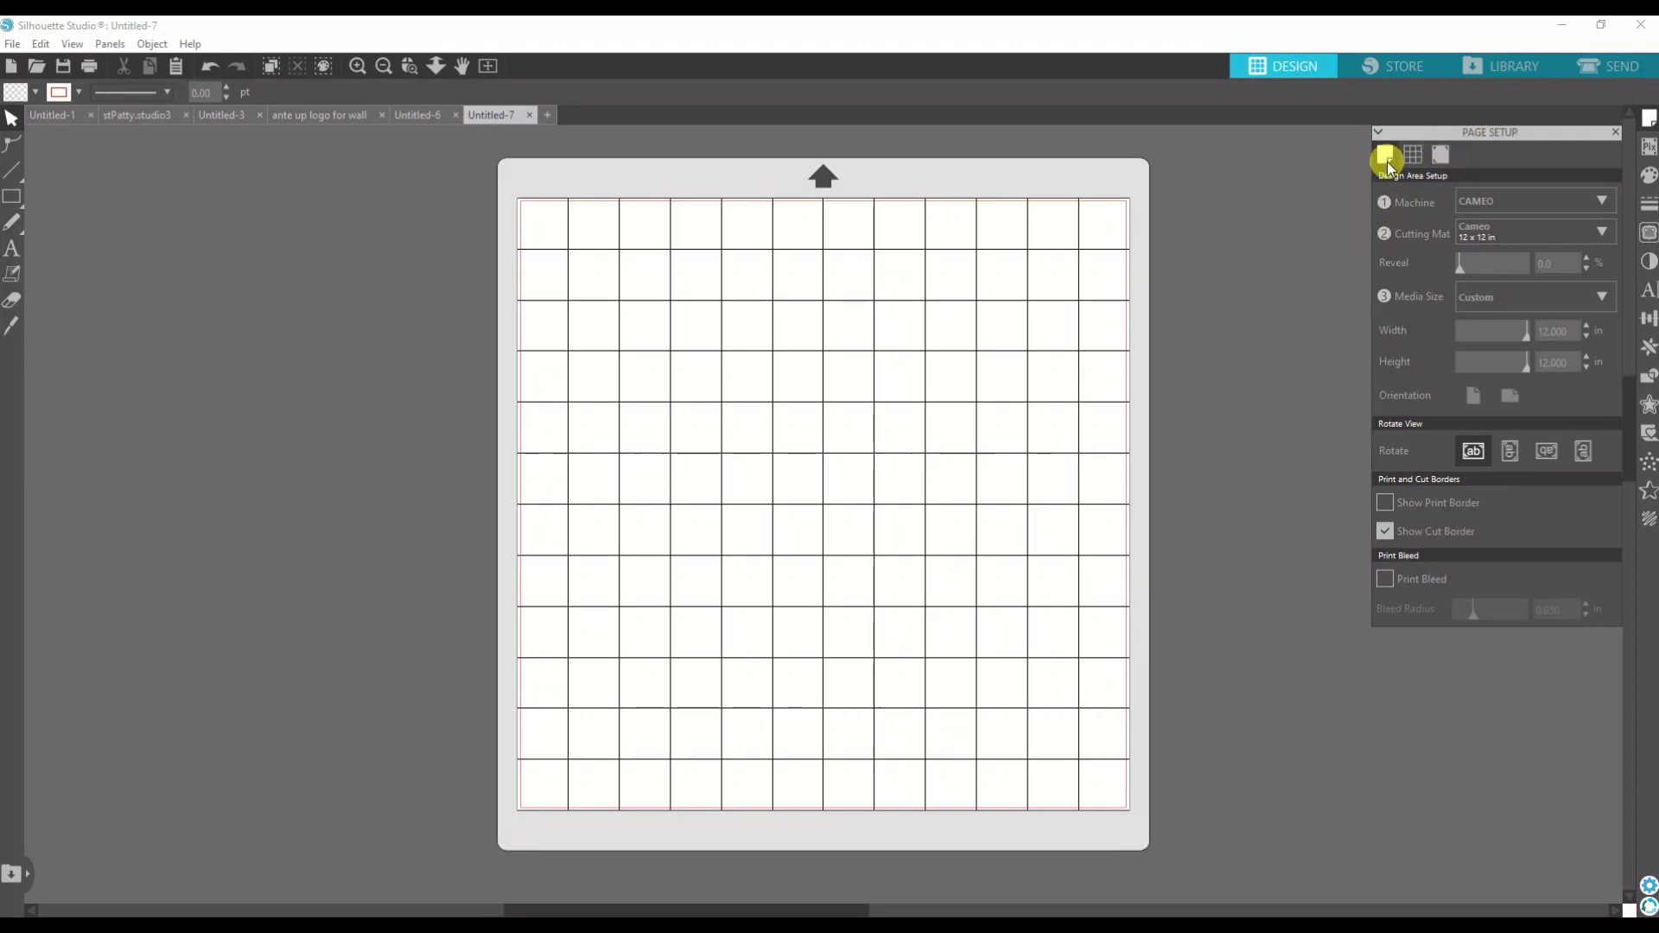
left_click(1413, 156)
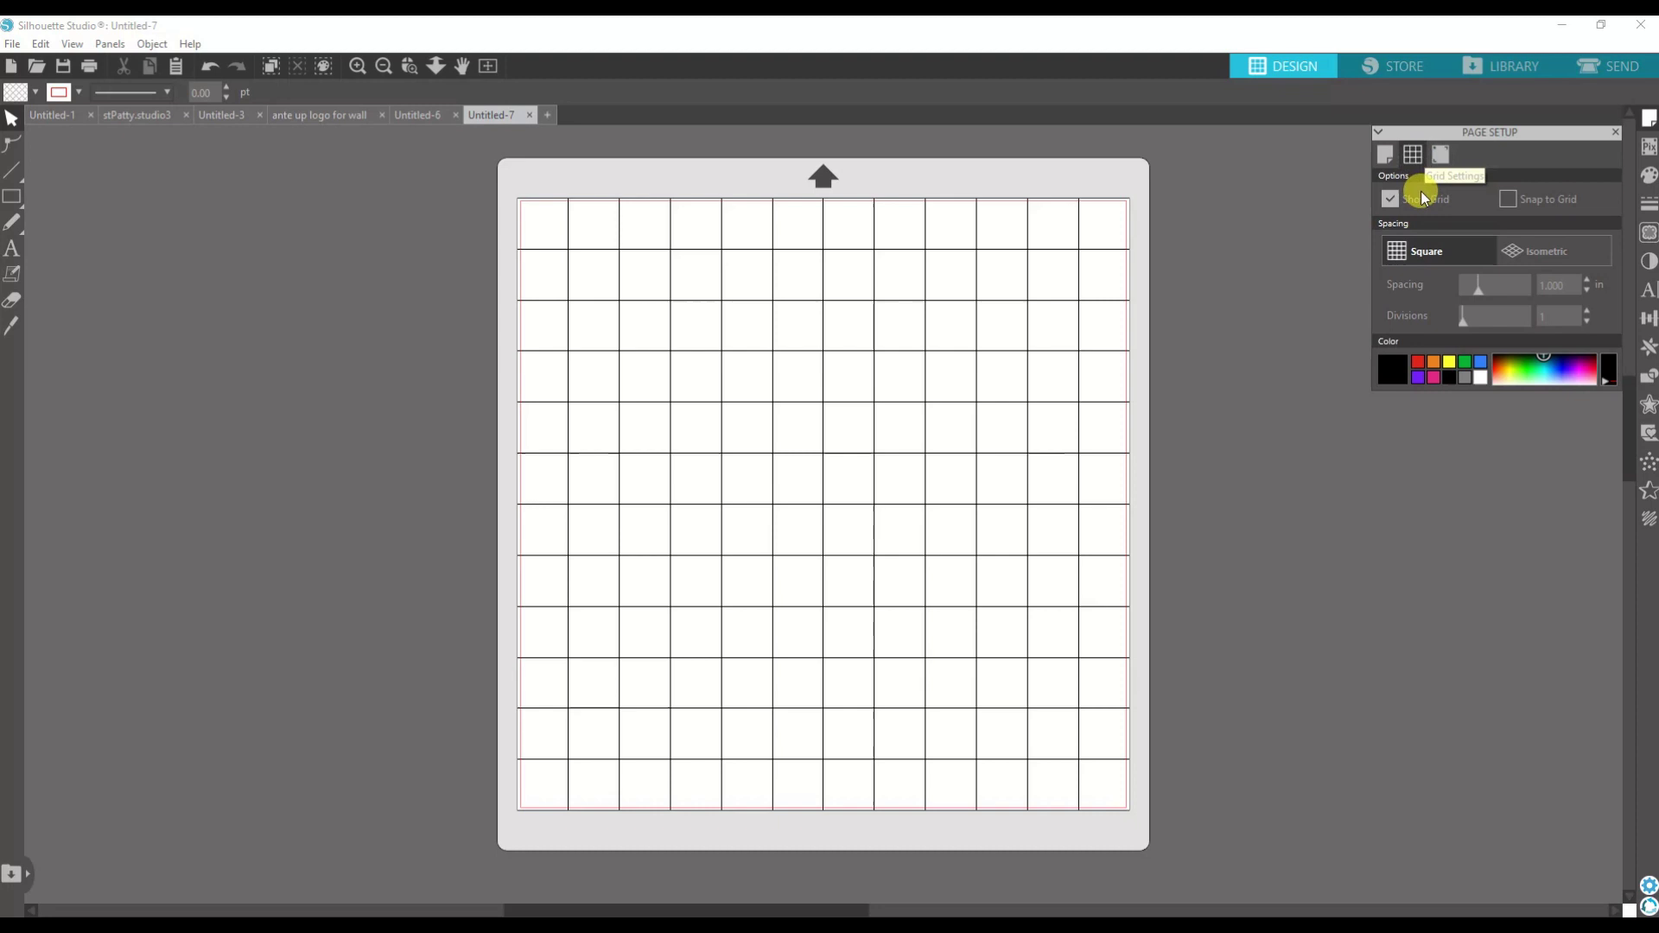
left_click(1387, 198)
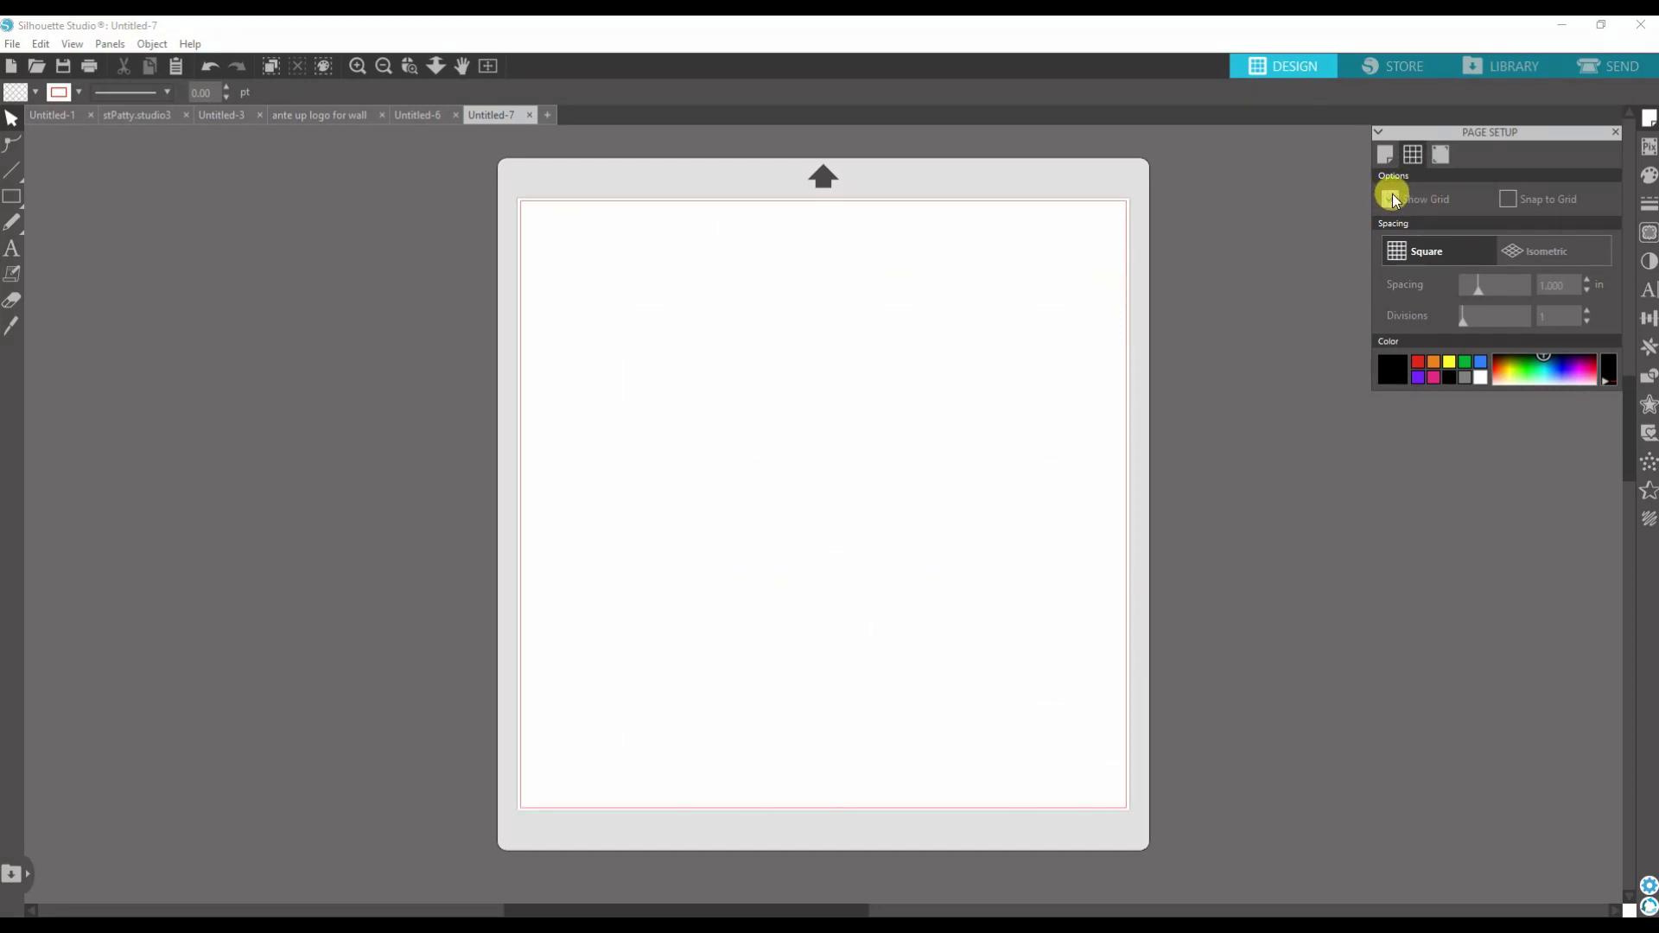
left_click(1388, 198)
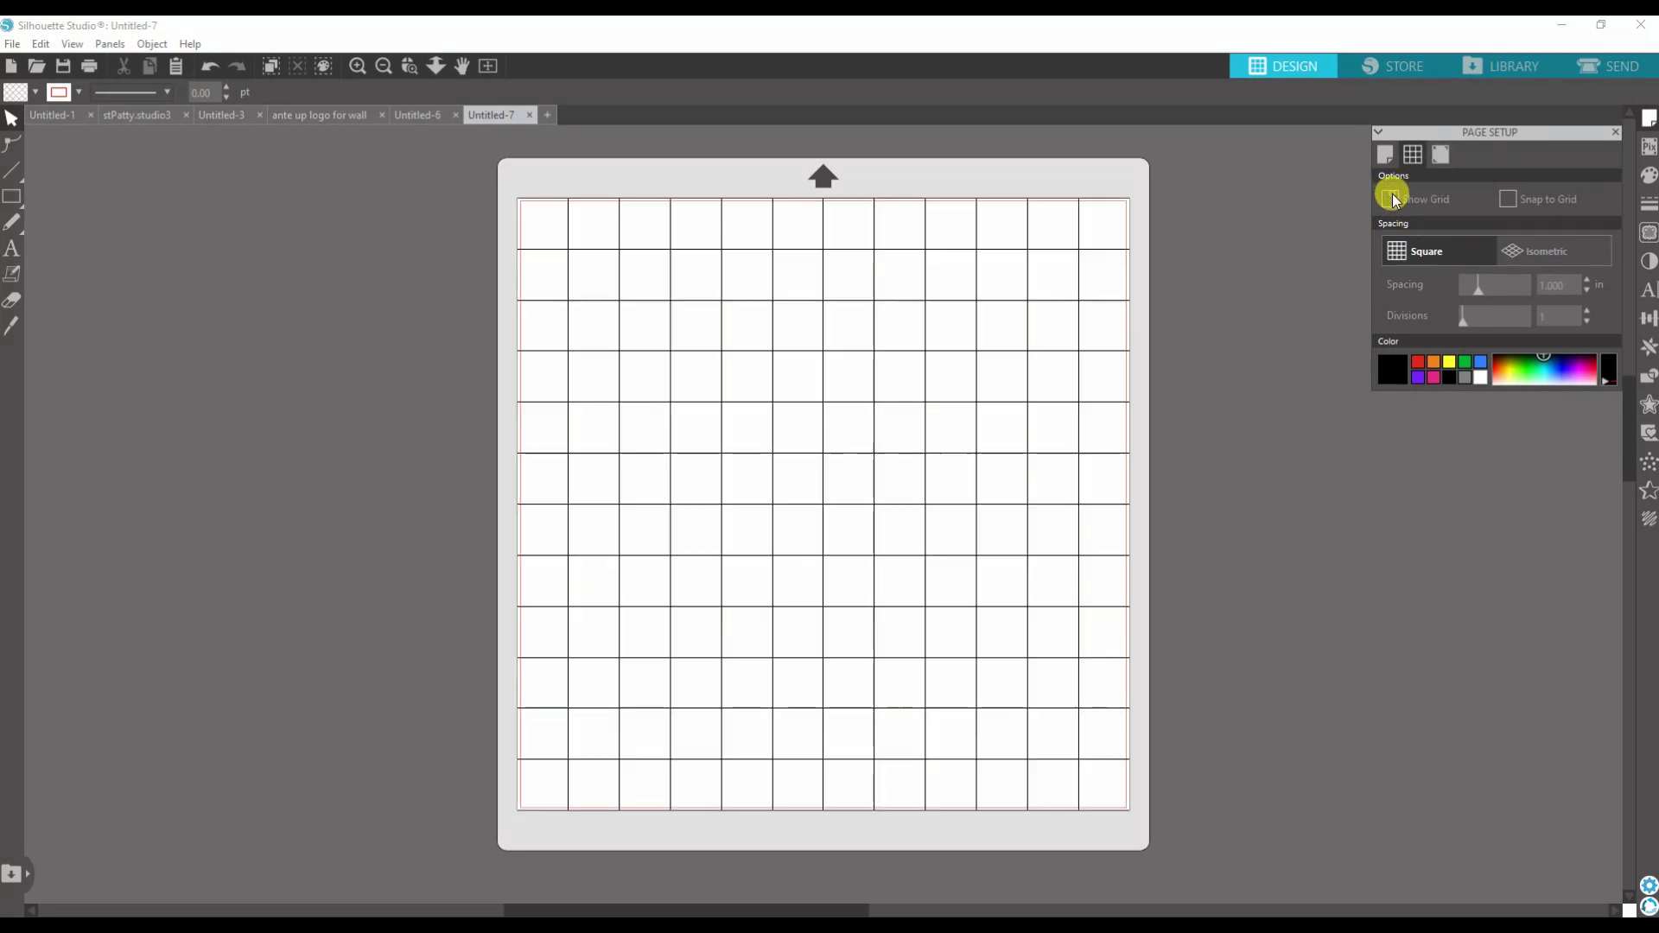
Enable Snap to Grid and draw a blue-filled rectangle beside the mat
left_click(1508, 200)
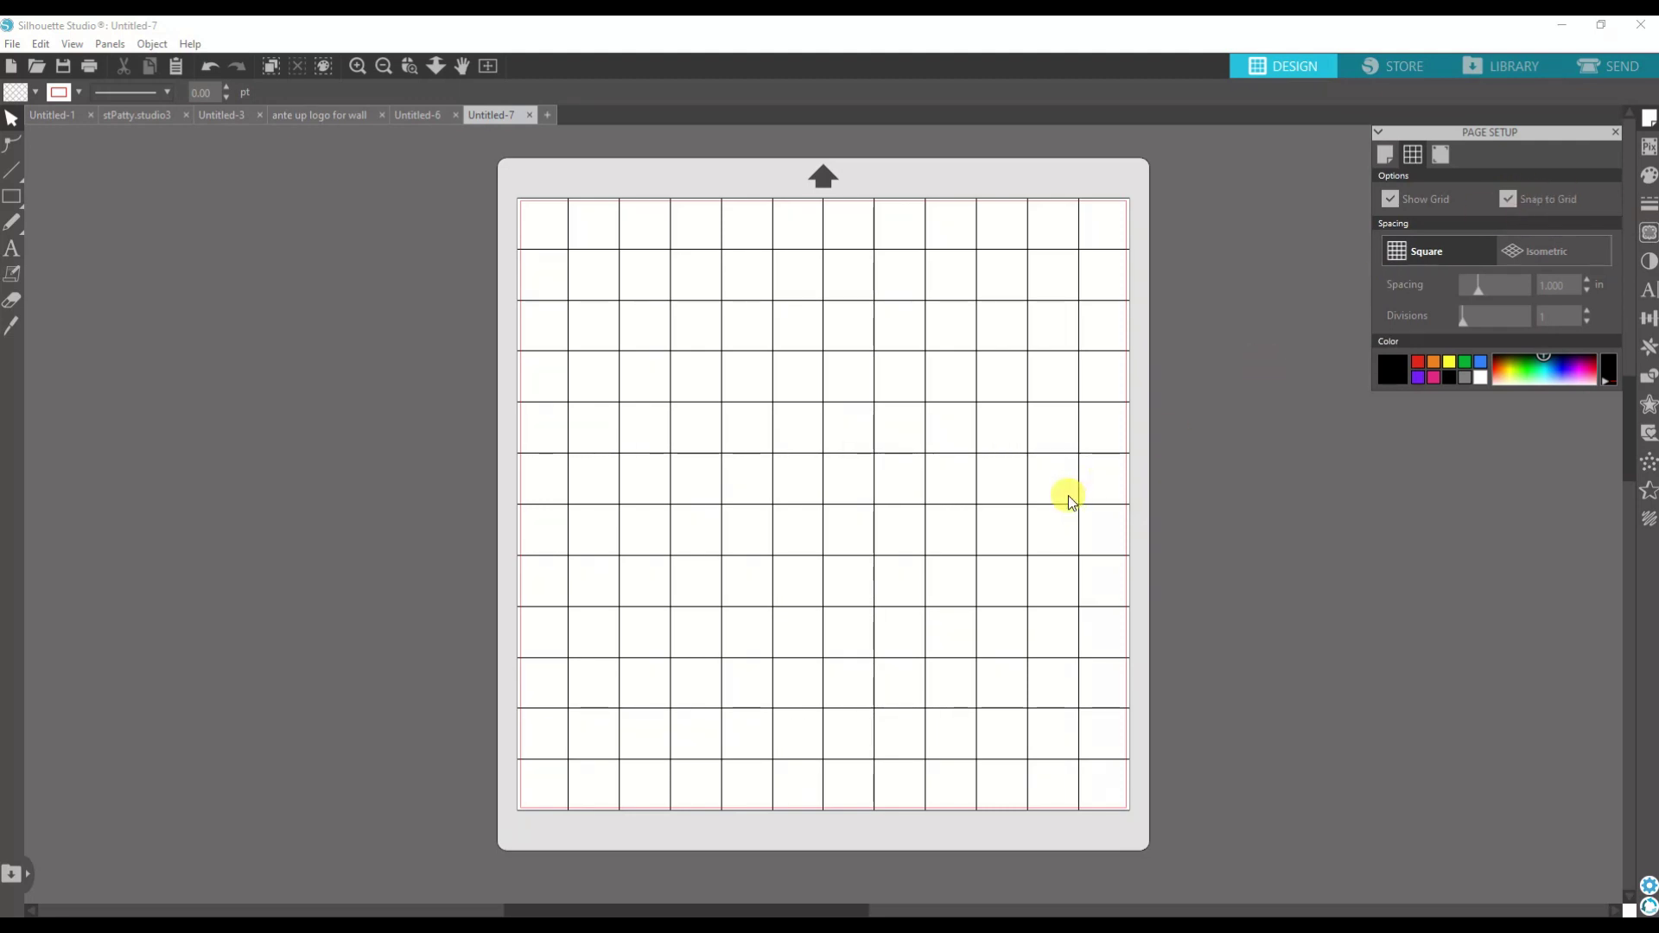
left_click(11, 199)
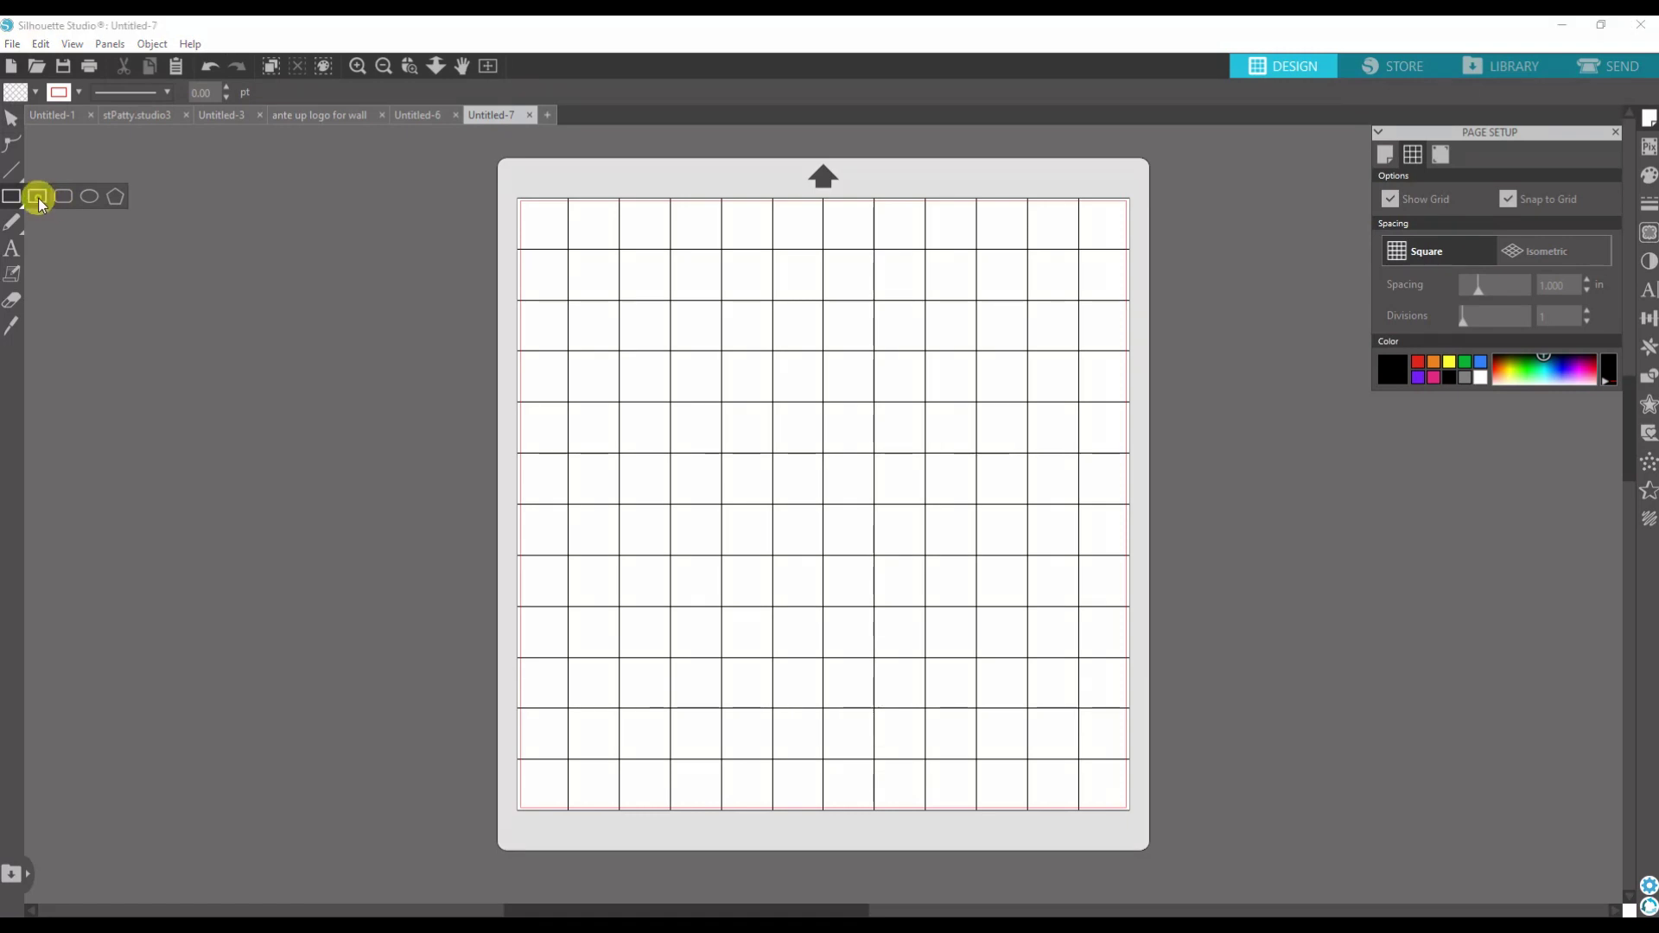
left_click(38, 199)
left_click_drag(211, 229, 316, 424)
left_click(12, 115)
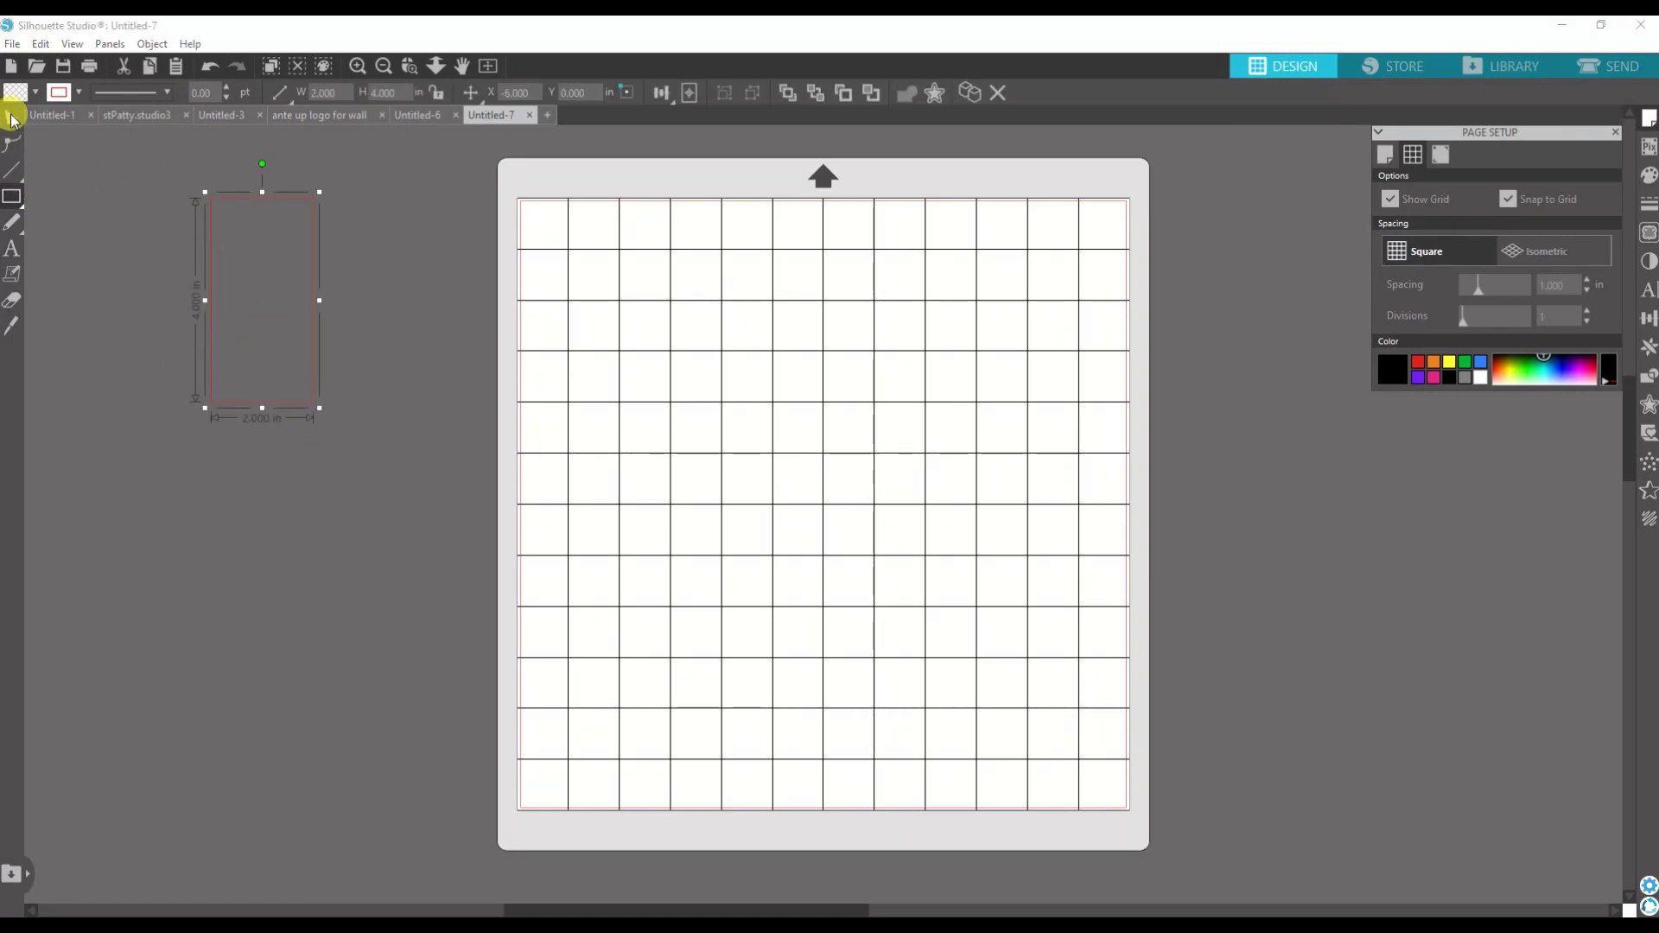
left_click(36, 92)
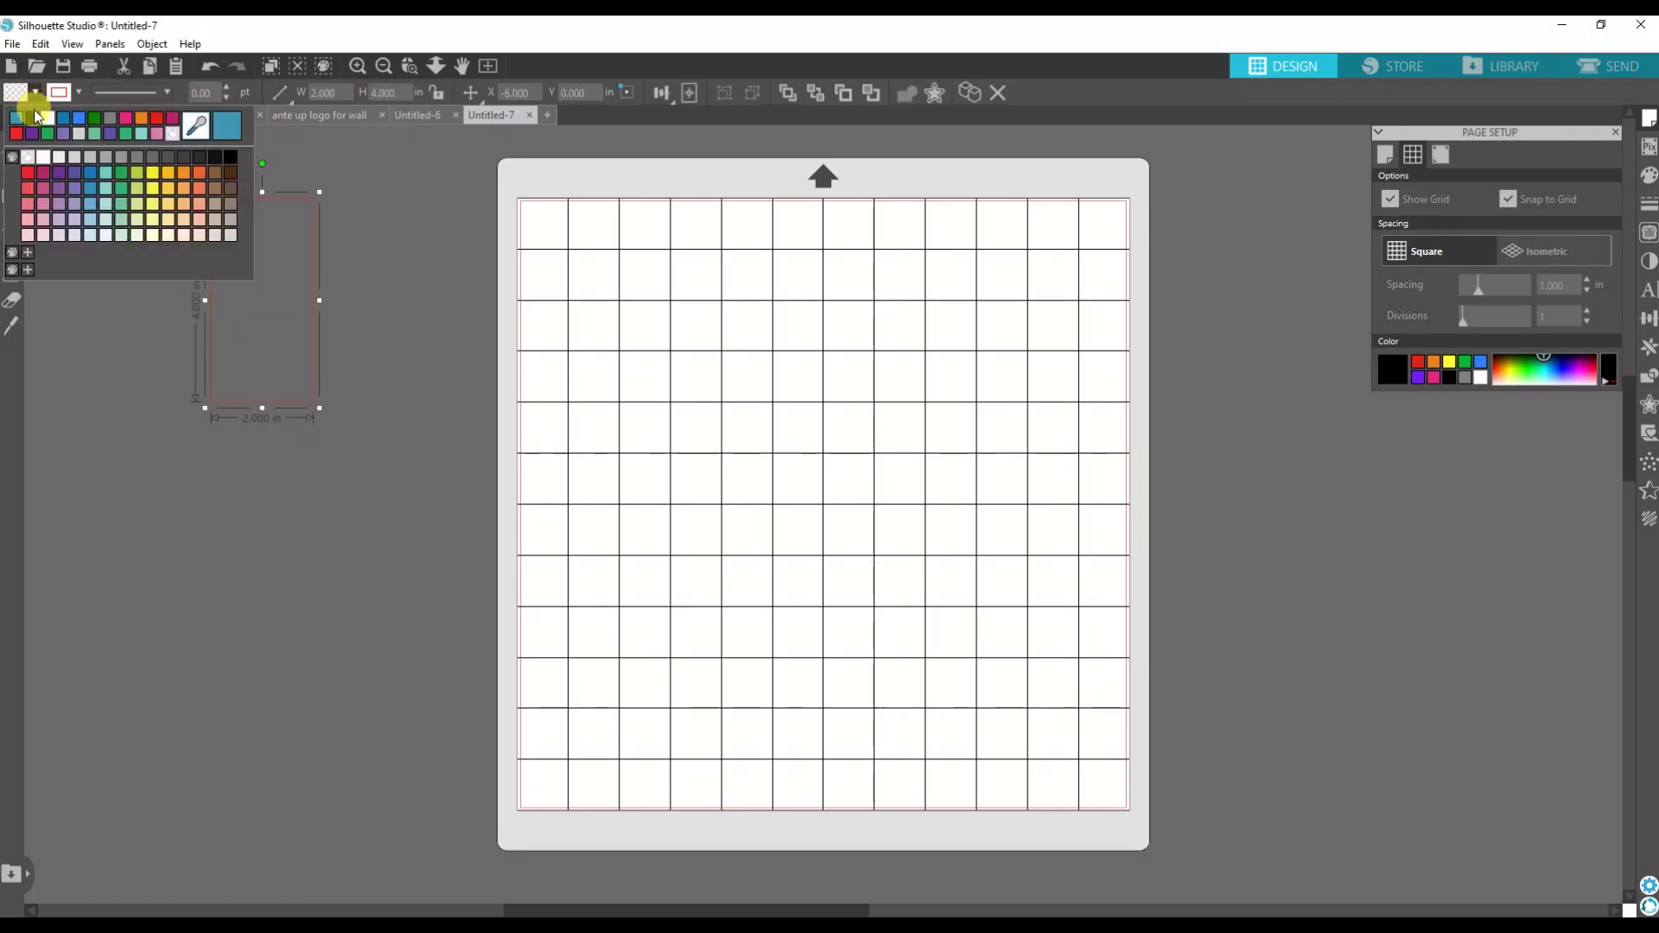
left_click(25, 126)
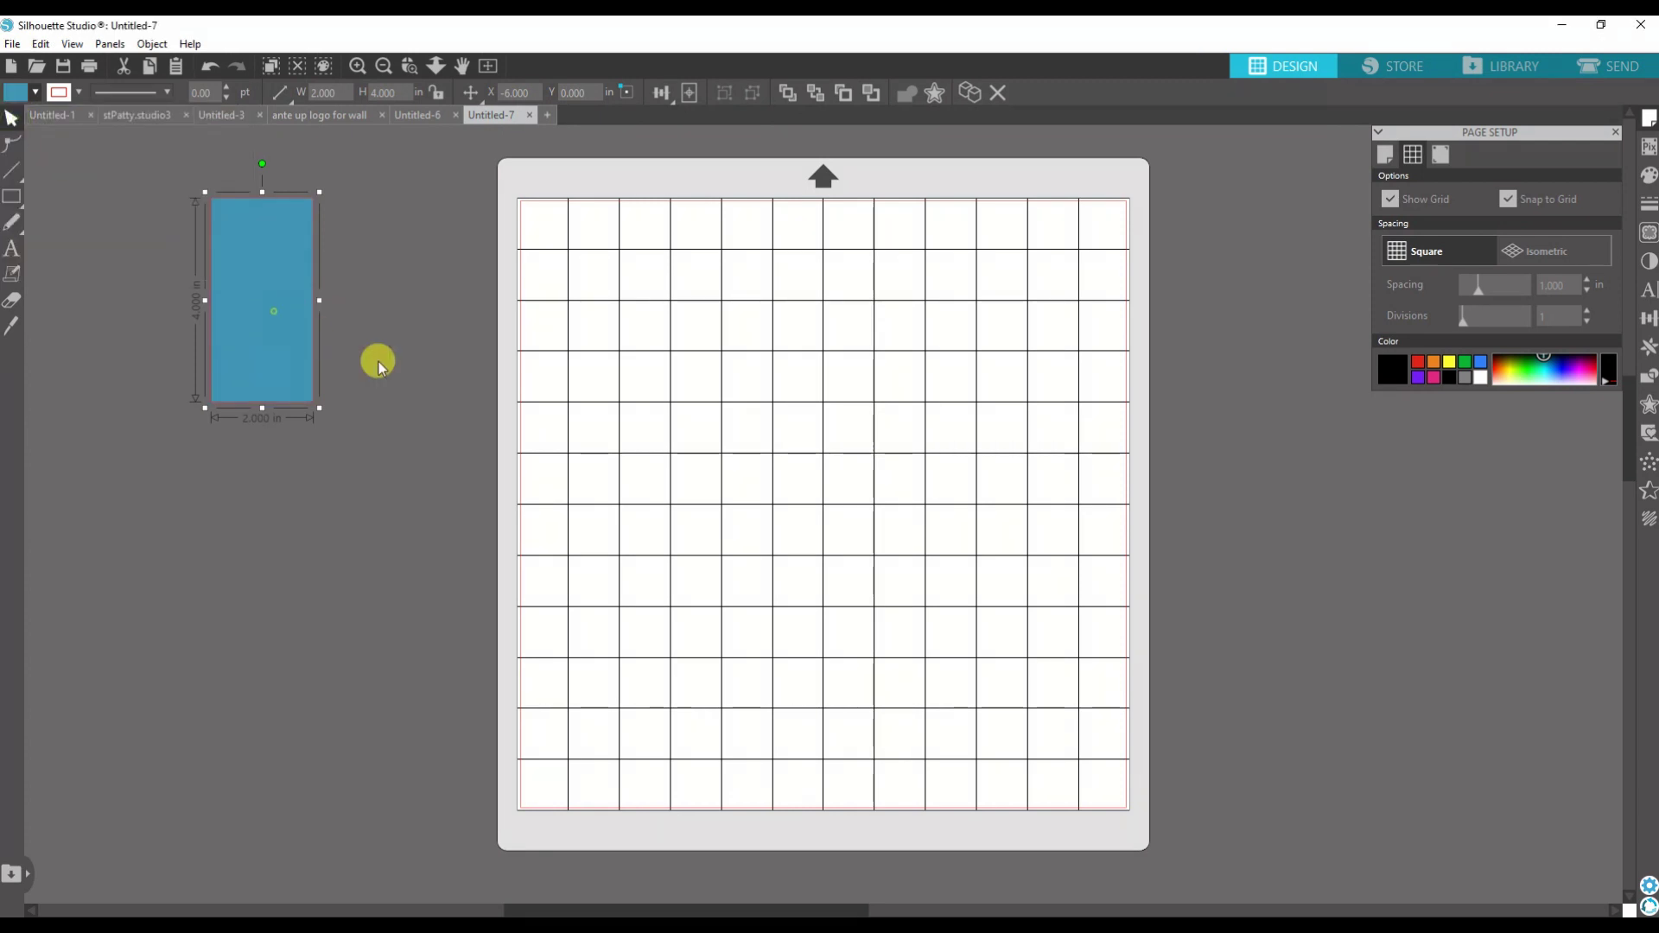
Move the blue rectangle to the mat's upper left and resize it to 3 × 2 in
left_click_drag(244, 289, 998, 566)
left_click_drag(865, 515, 643, 383)
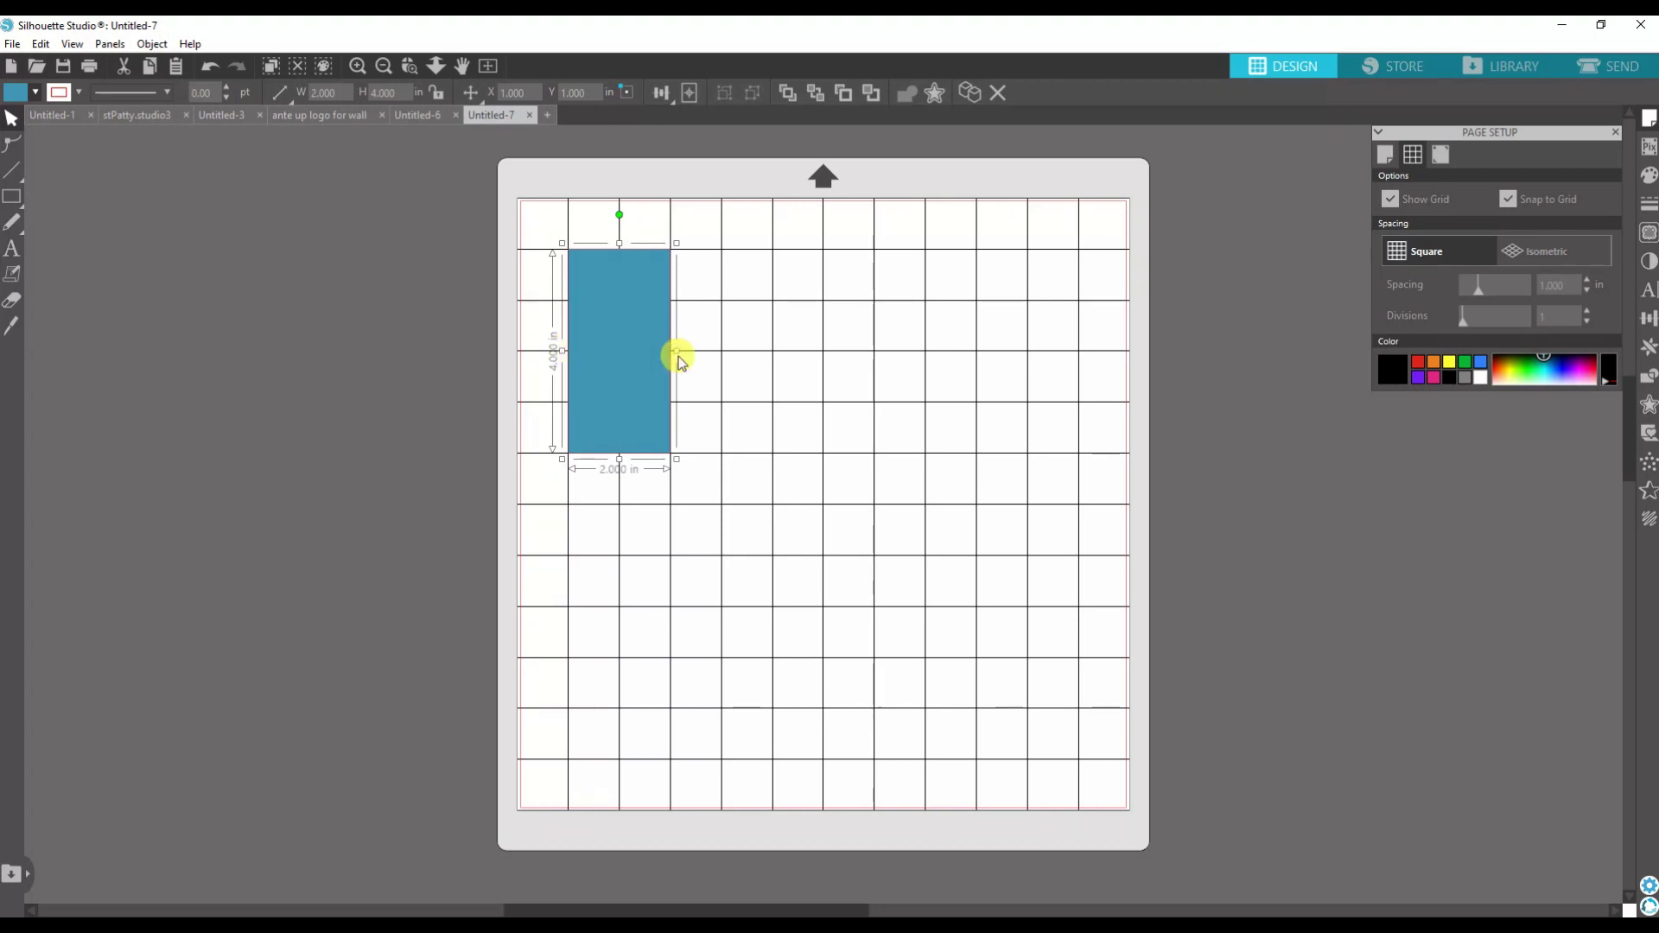
left_click_drag(674, 348, 737, 375)
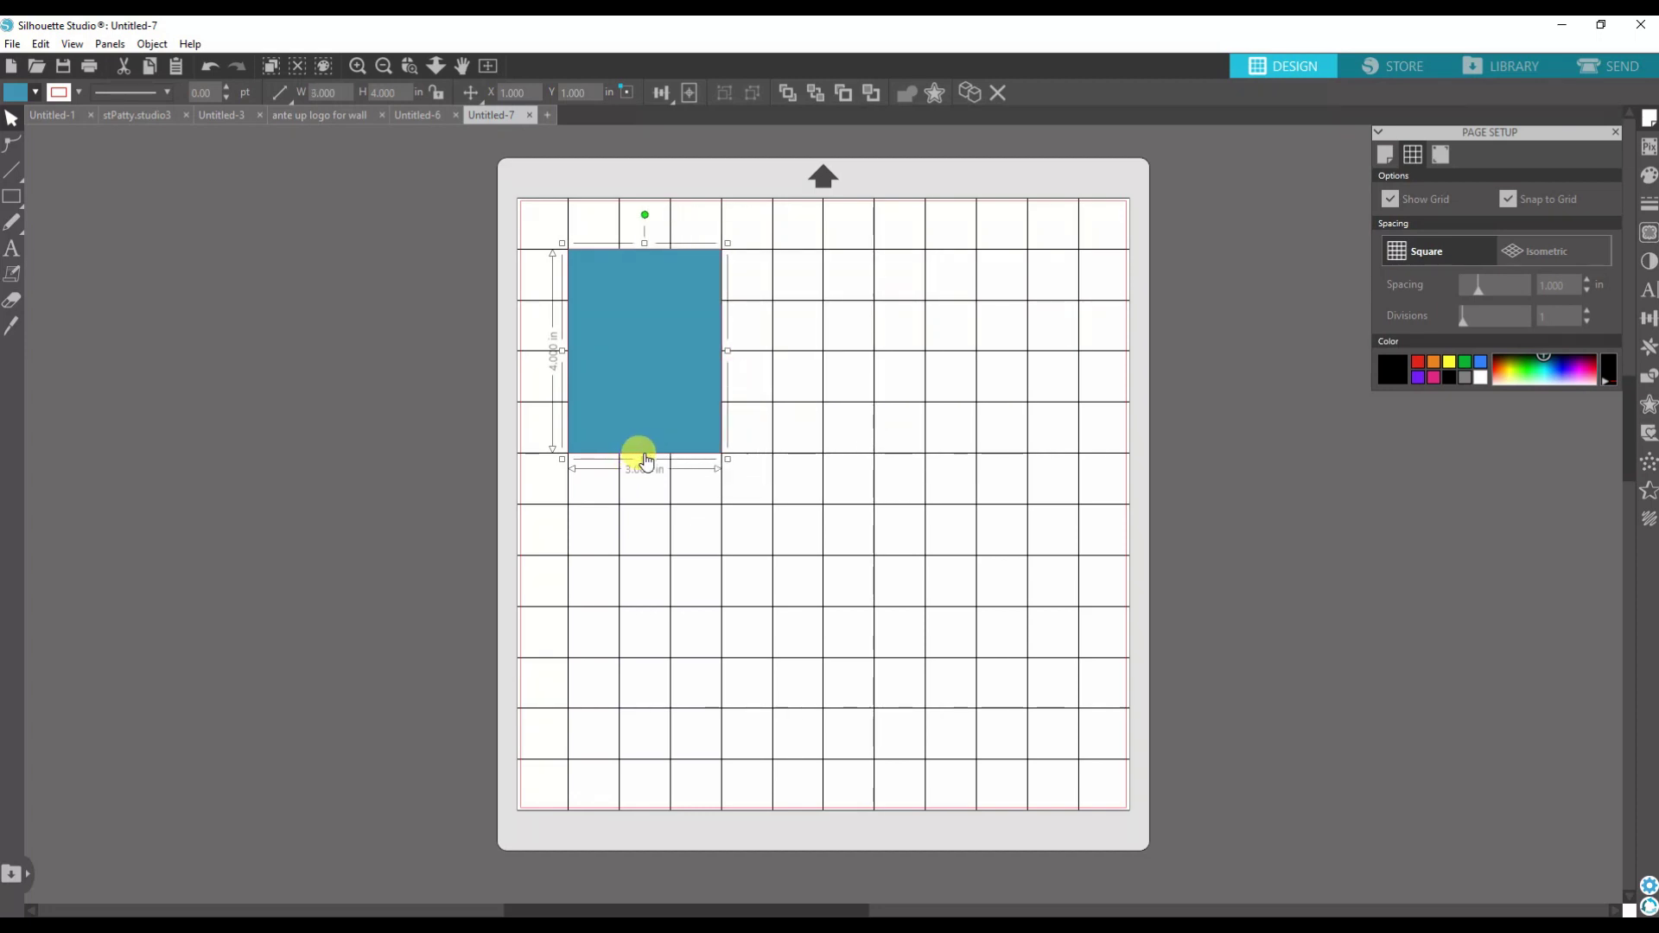
left_click_drag(635, 451, 652, 363)
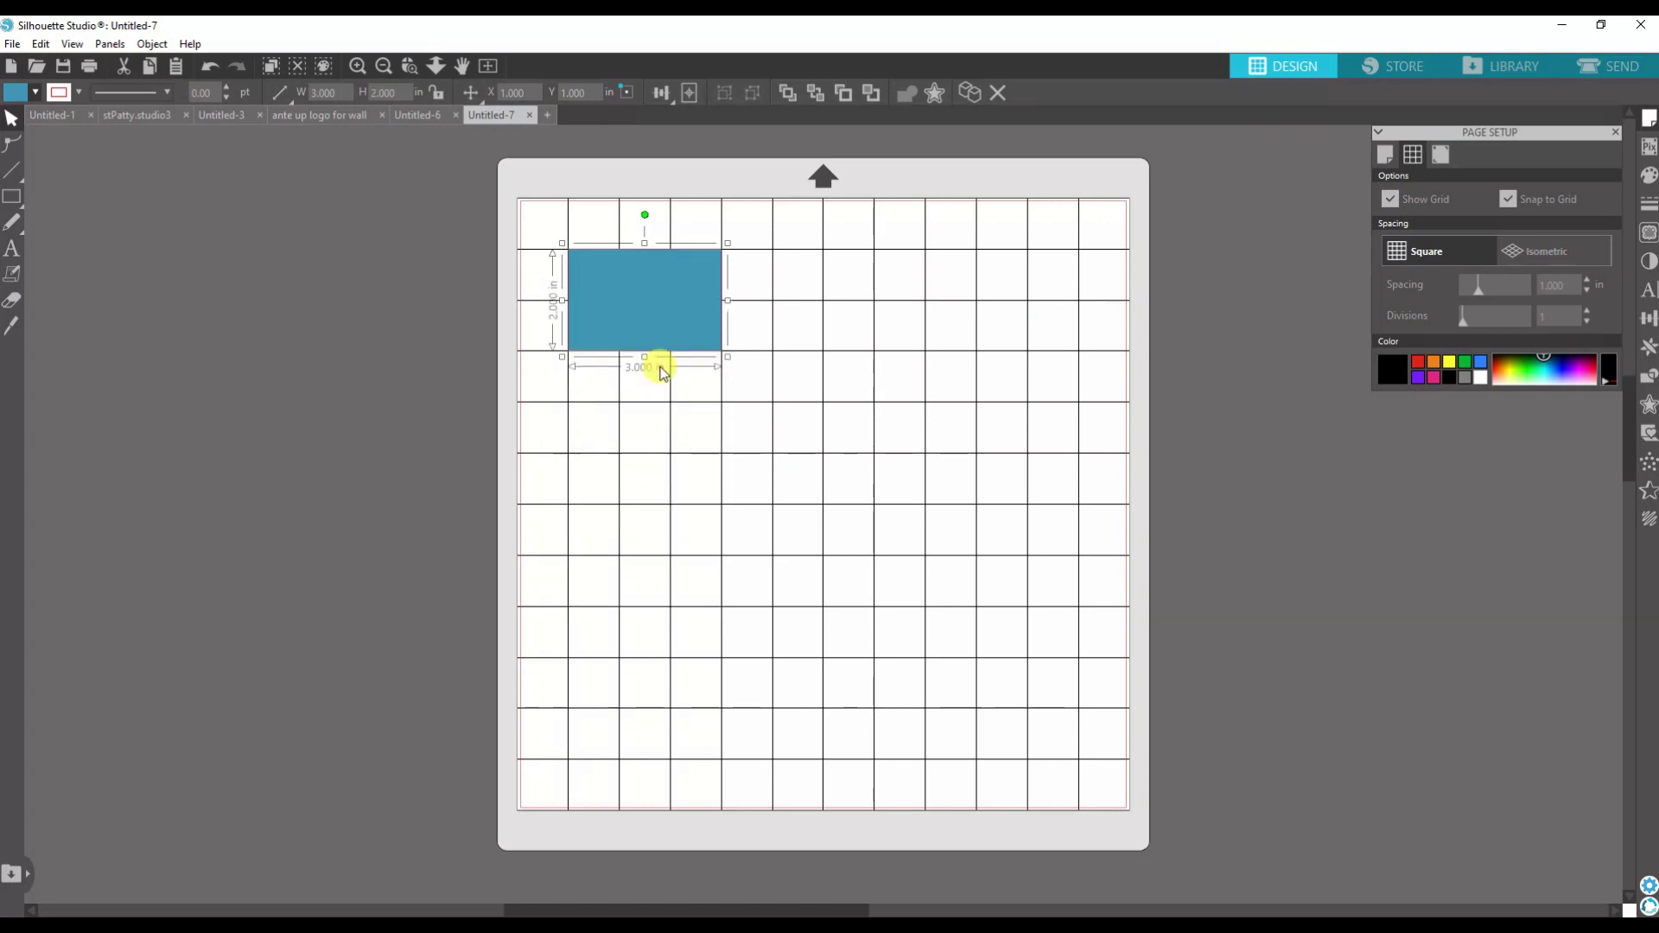
Draw a 4 × 3 in rectangle filled blue, deleting the accidental extra outline rectangle
left_click(38, 199)
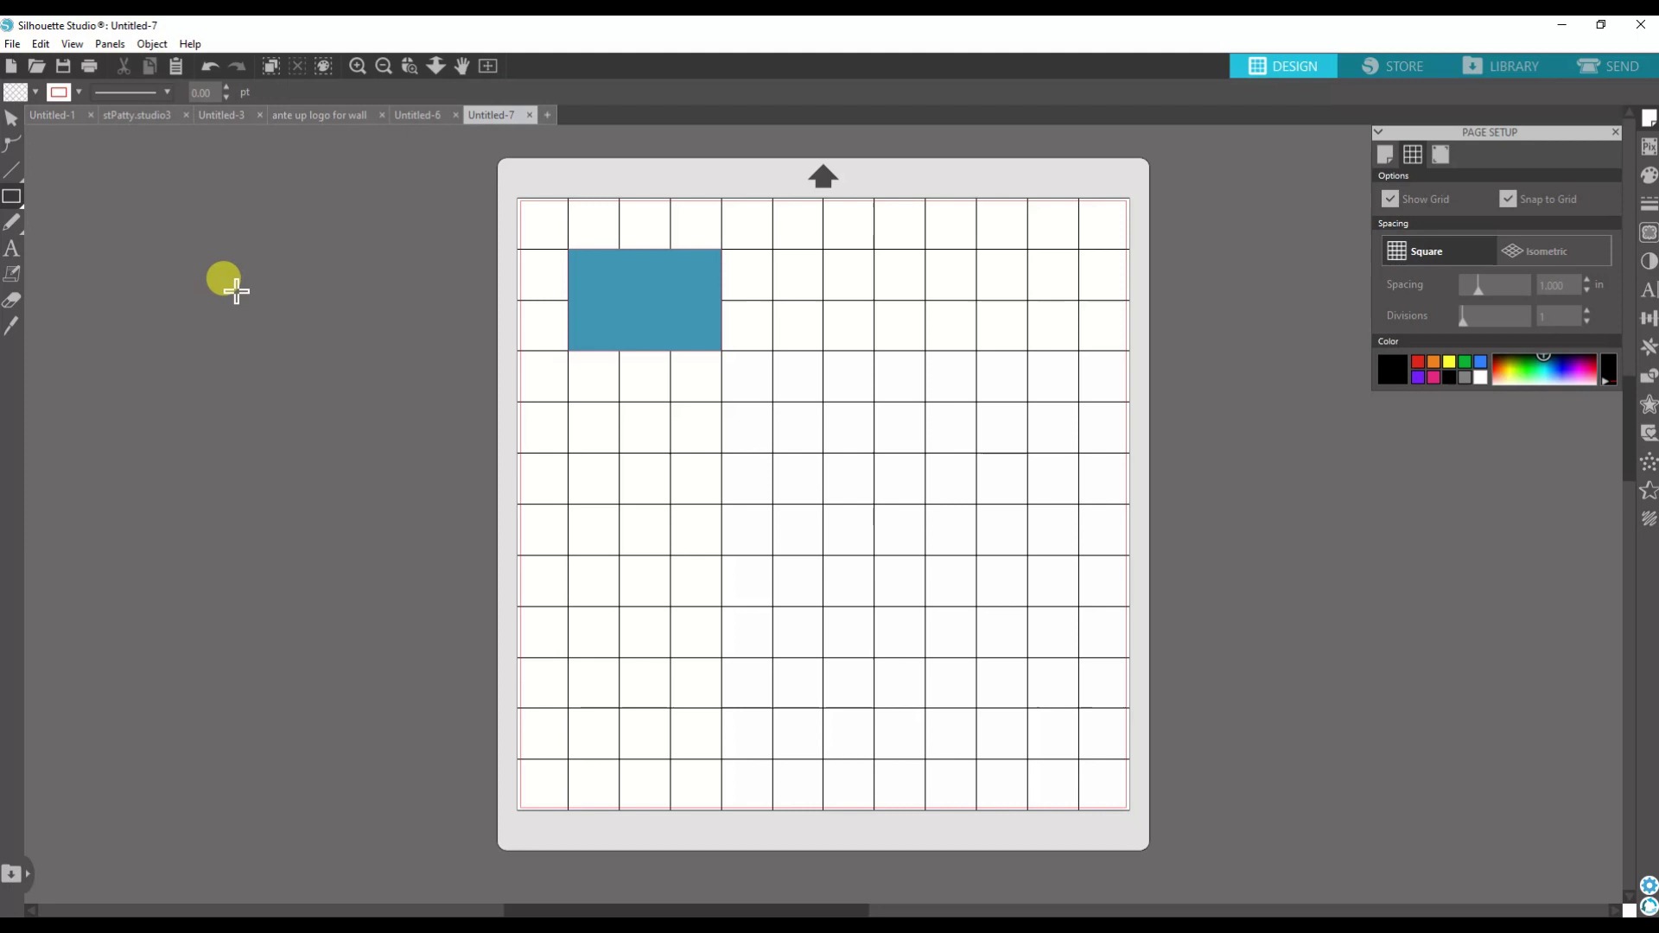
left_click_drag(212, 300, 378, 458)
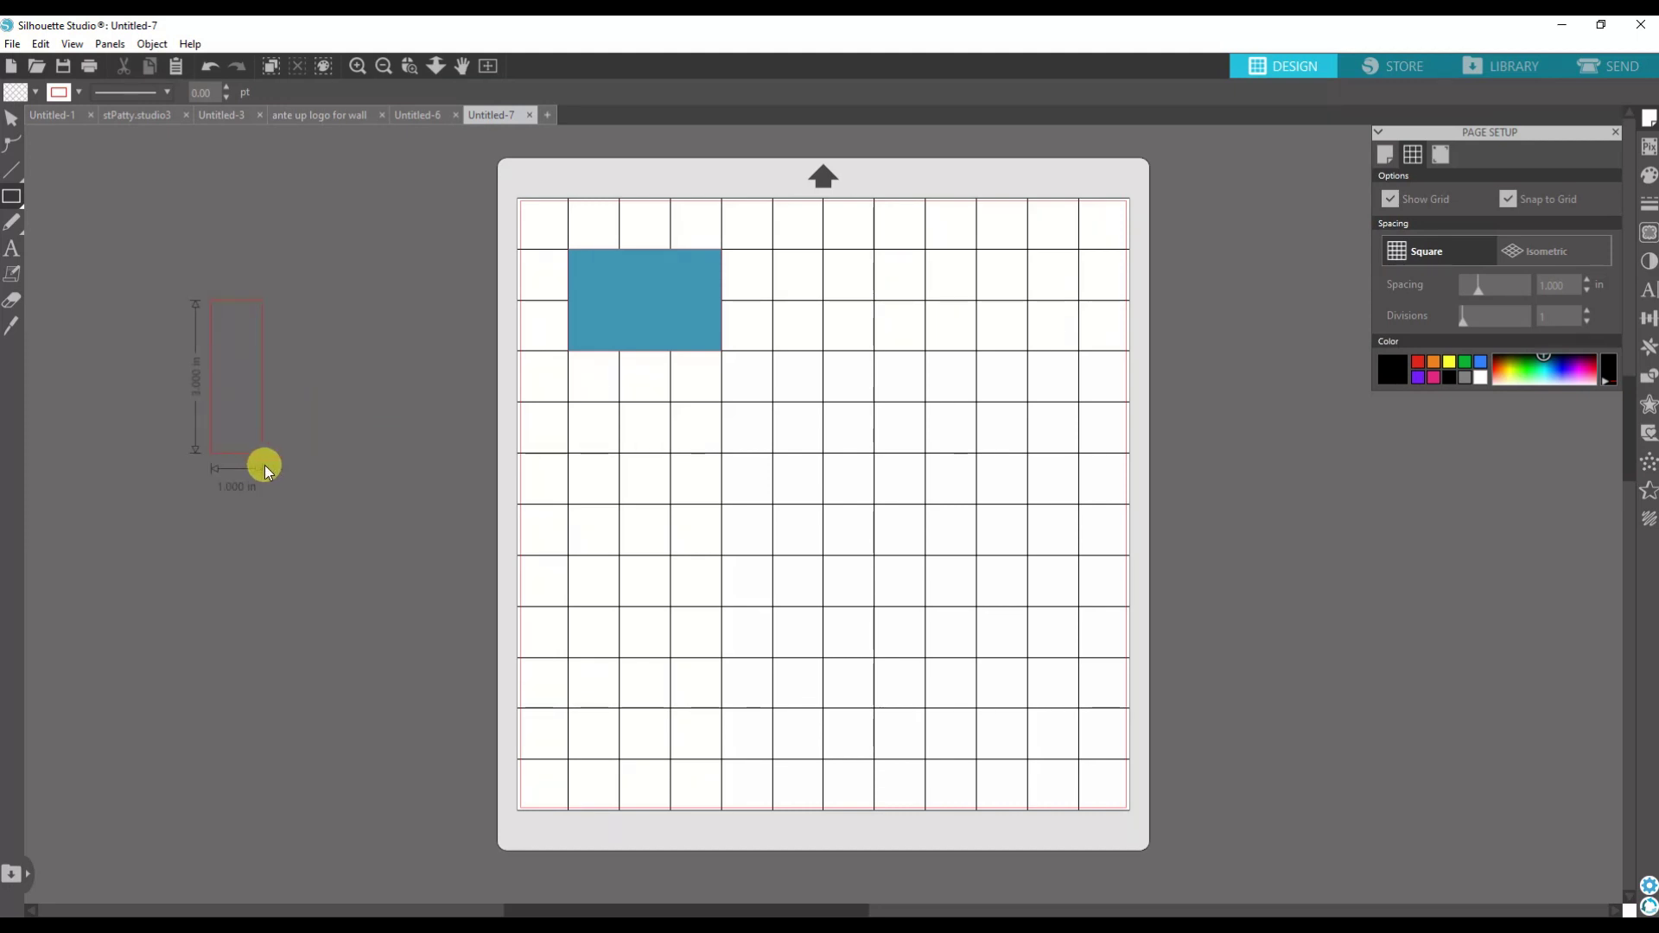
left_click_drag(264, 465, 403, 453)
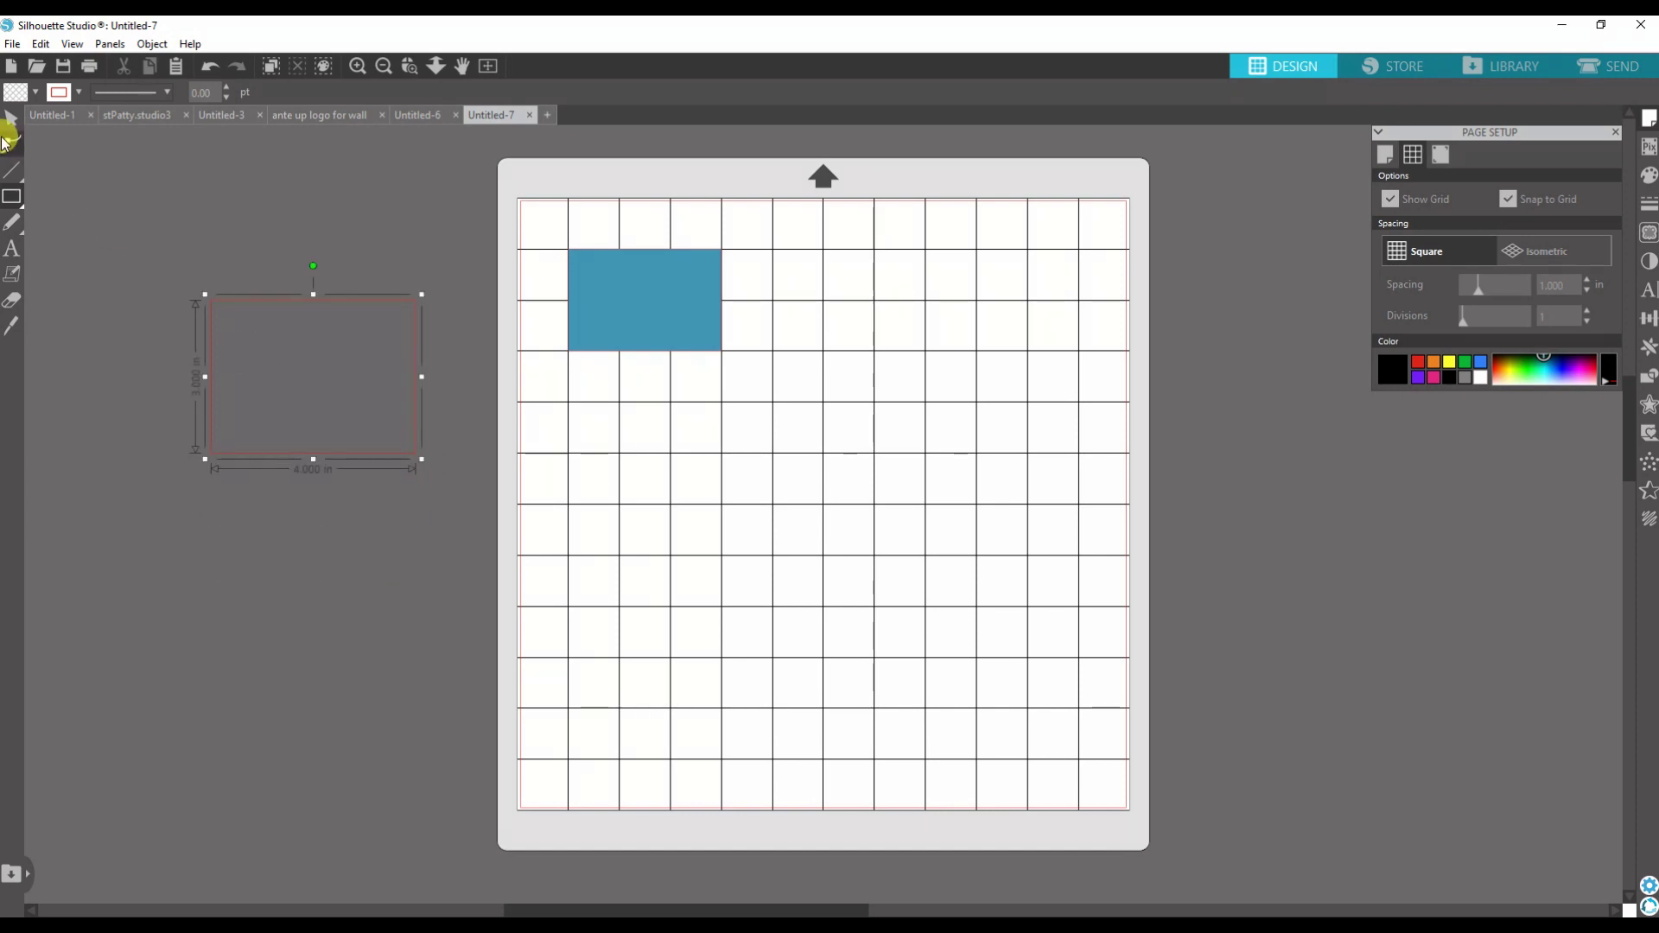
left_click(36, 92)
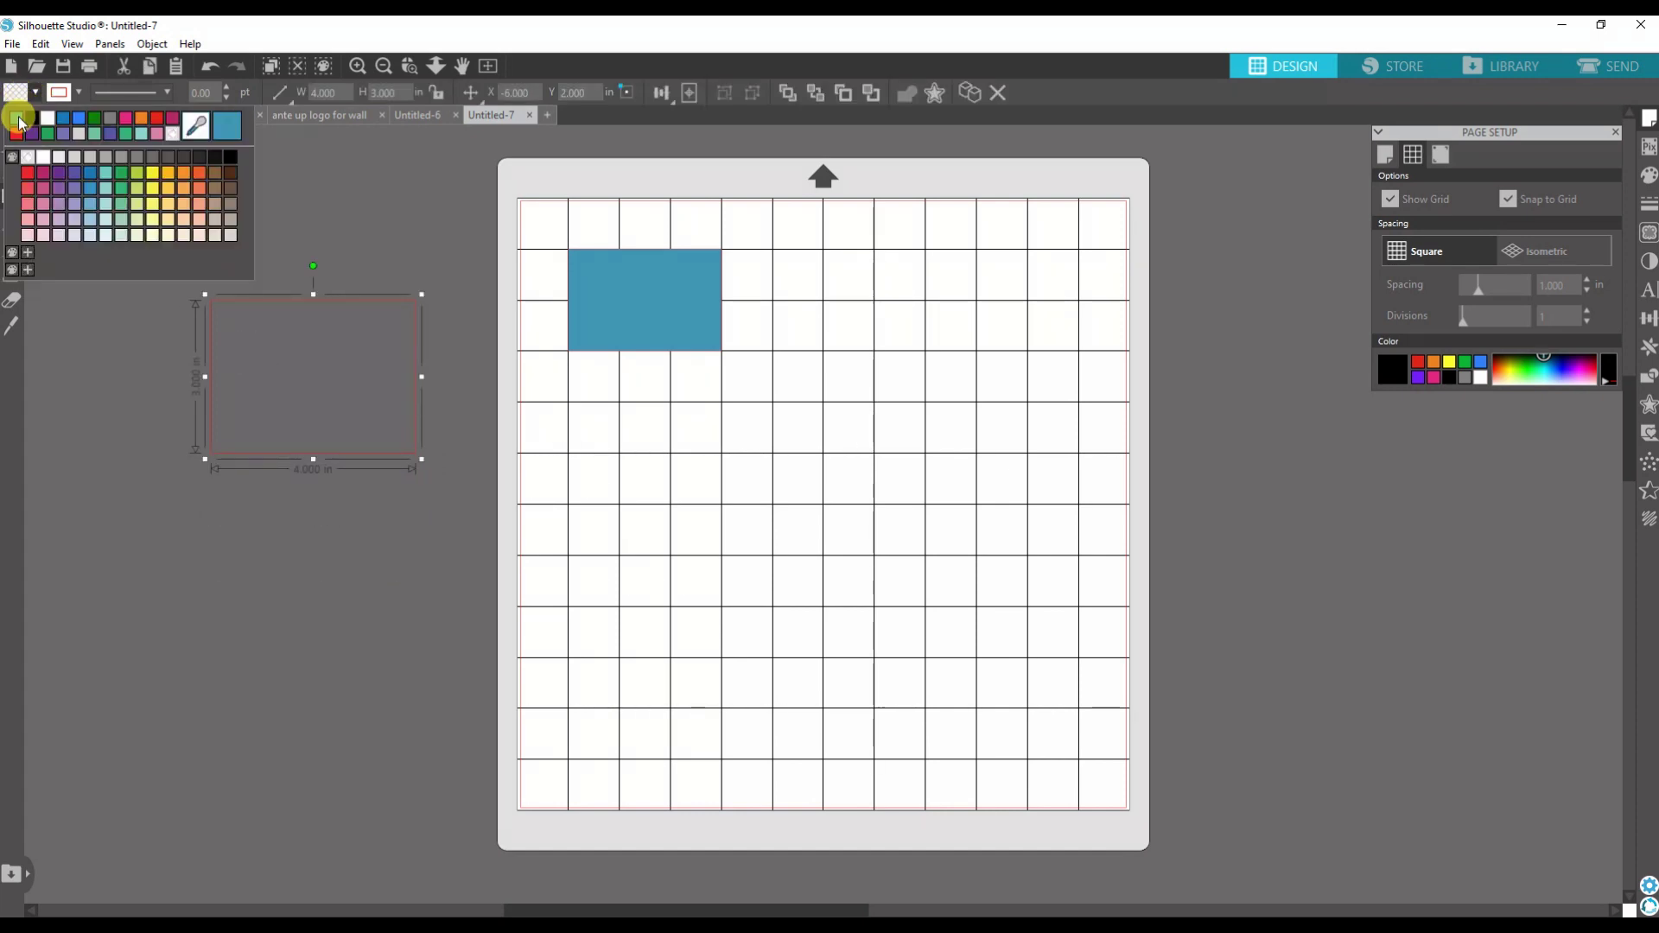
left_click(220, 128)
left_click_drag(285, 367, 682, 542)
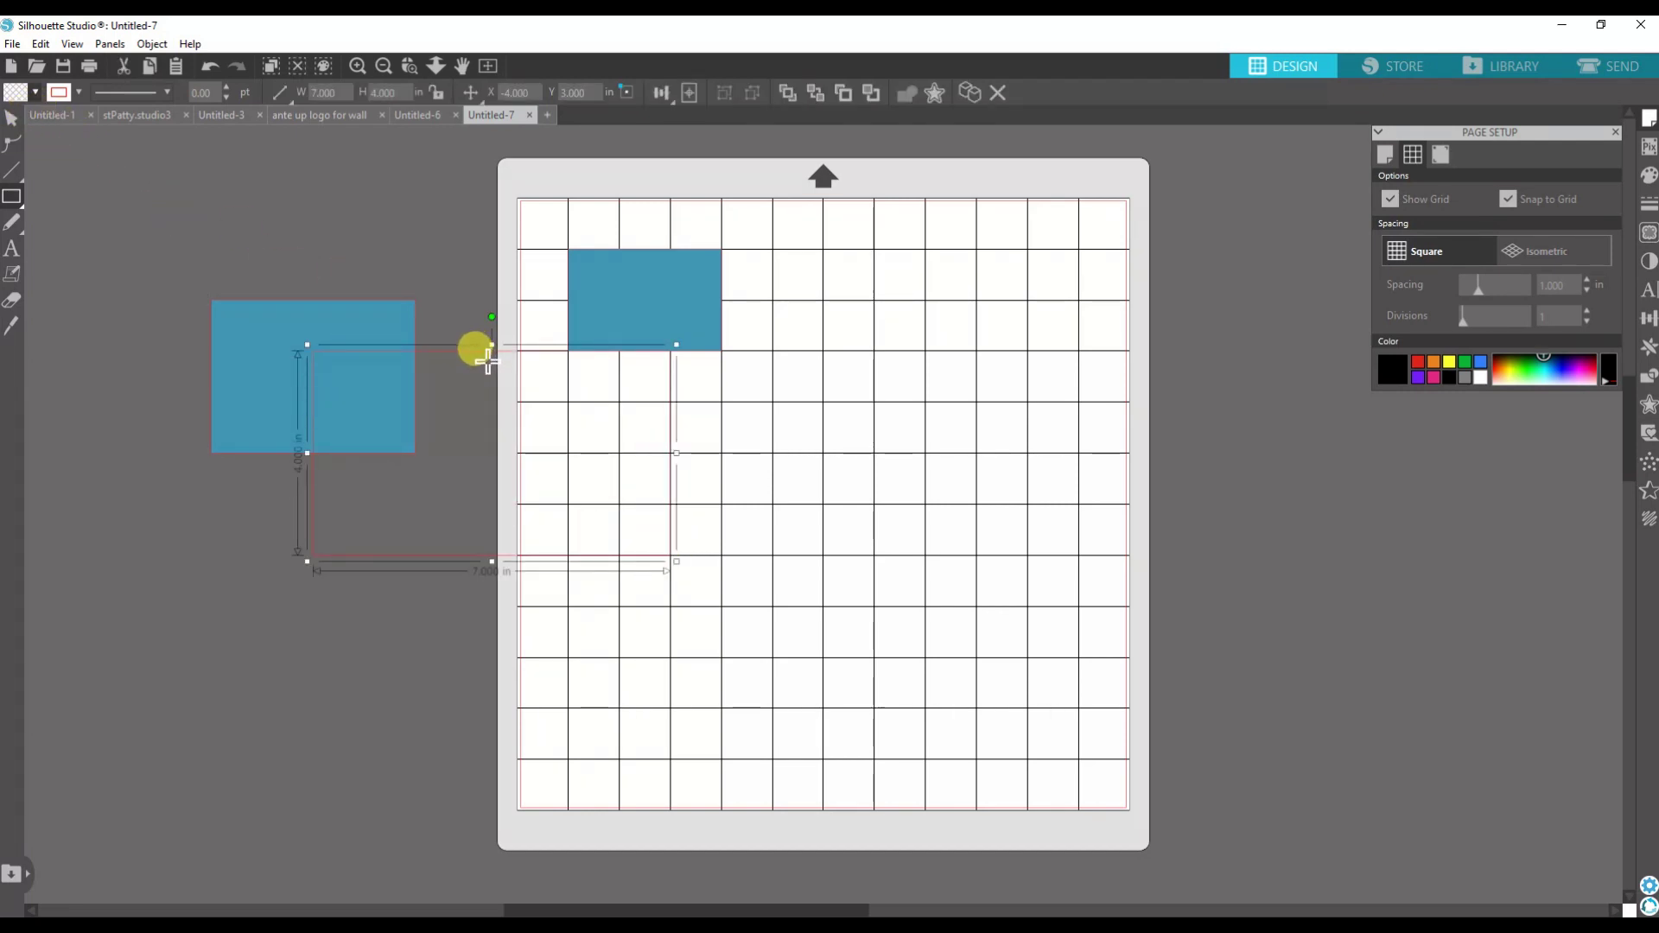
key("Delete")
Drag the 4 × 3 in blue rectangle onto the mat and snap it near the middle
left_click(11, 118)
left_click_drag(231, 299, 435, 452)
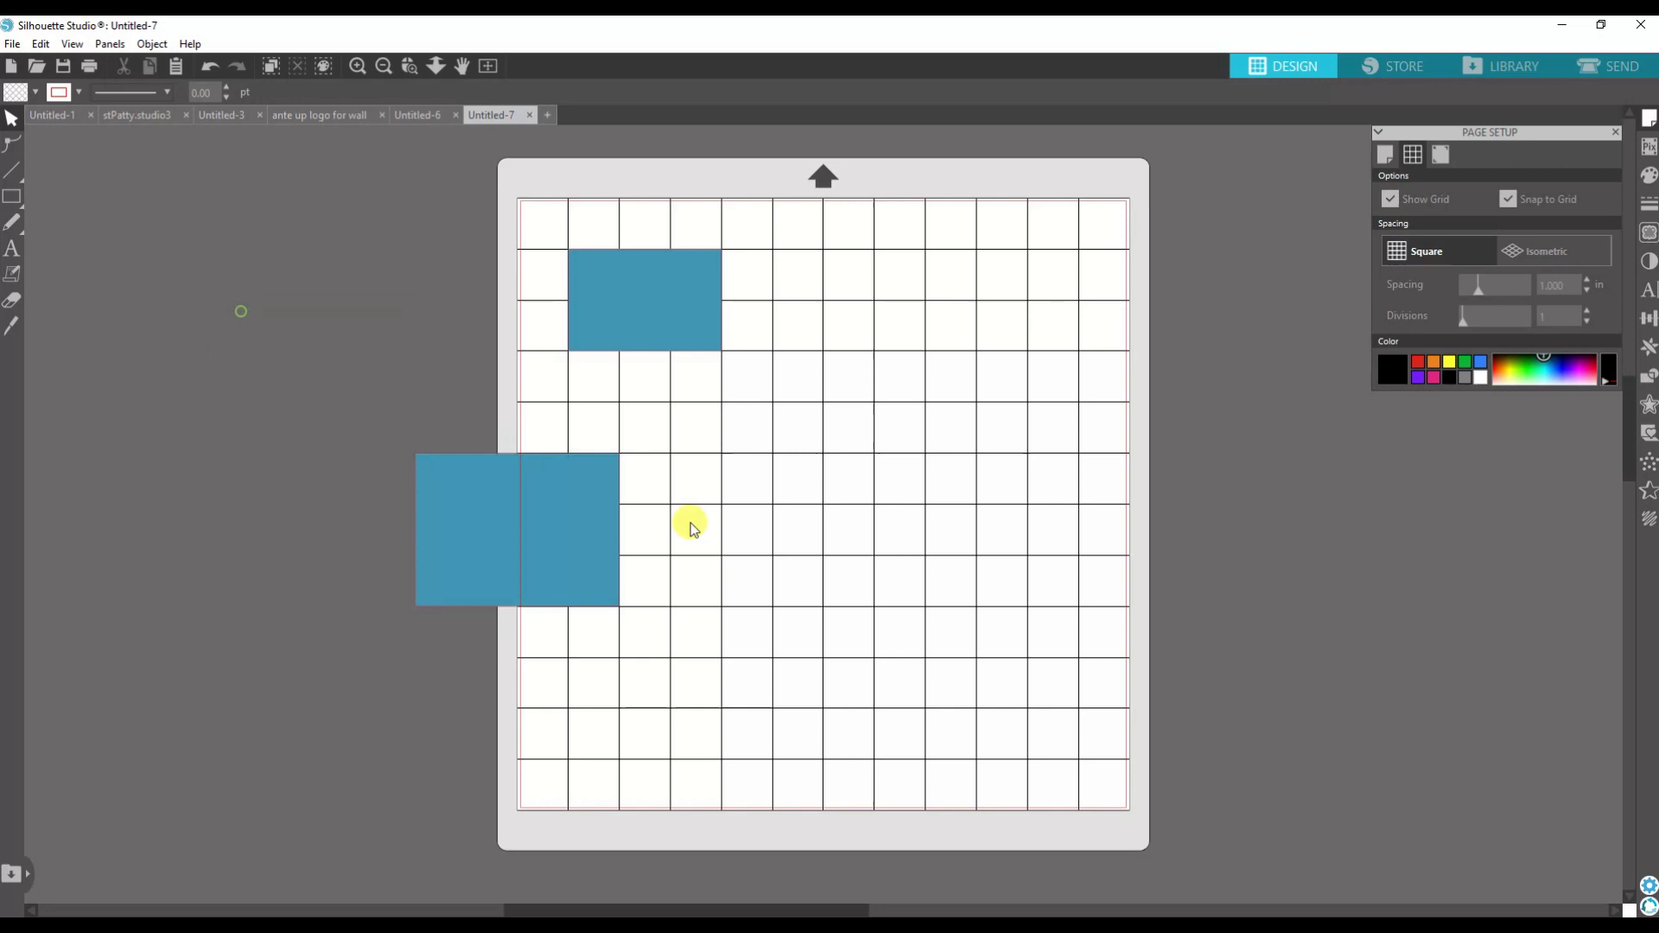
left_click_drag(690, 525, 573, 442)
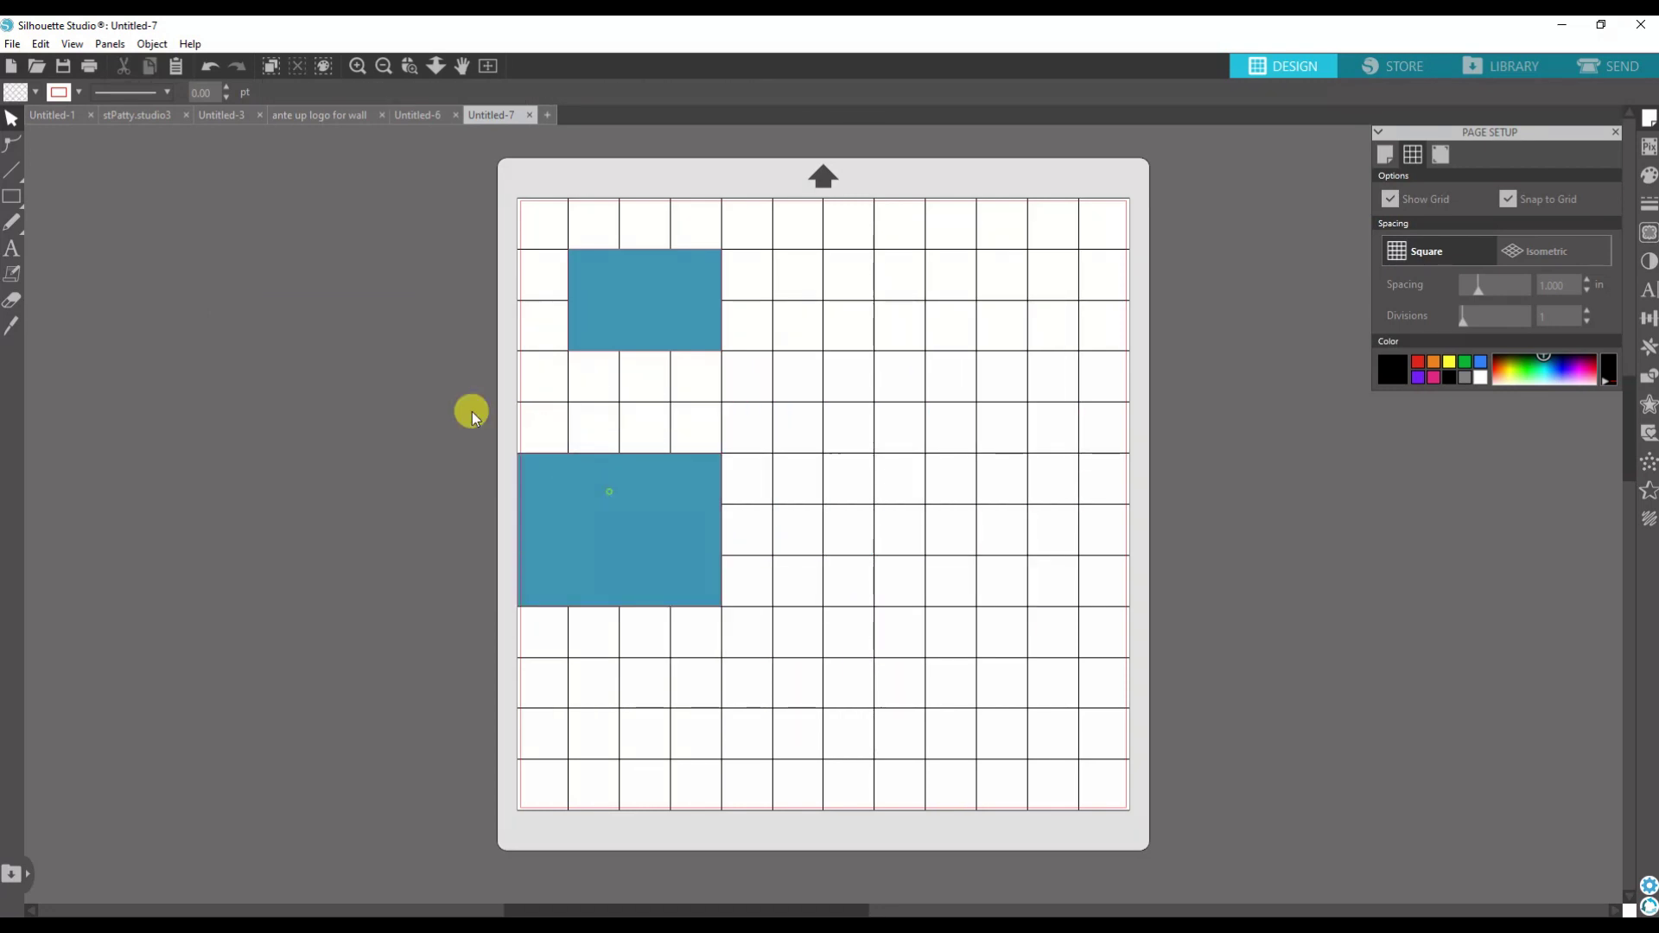
left_click_drag(641, 546, 768, 503)
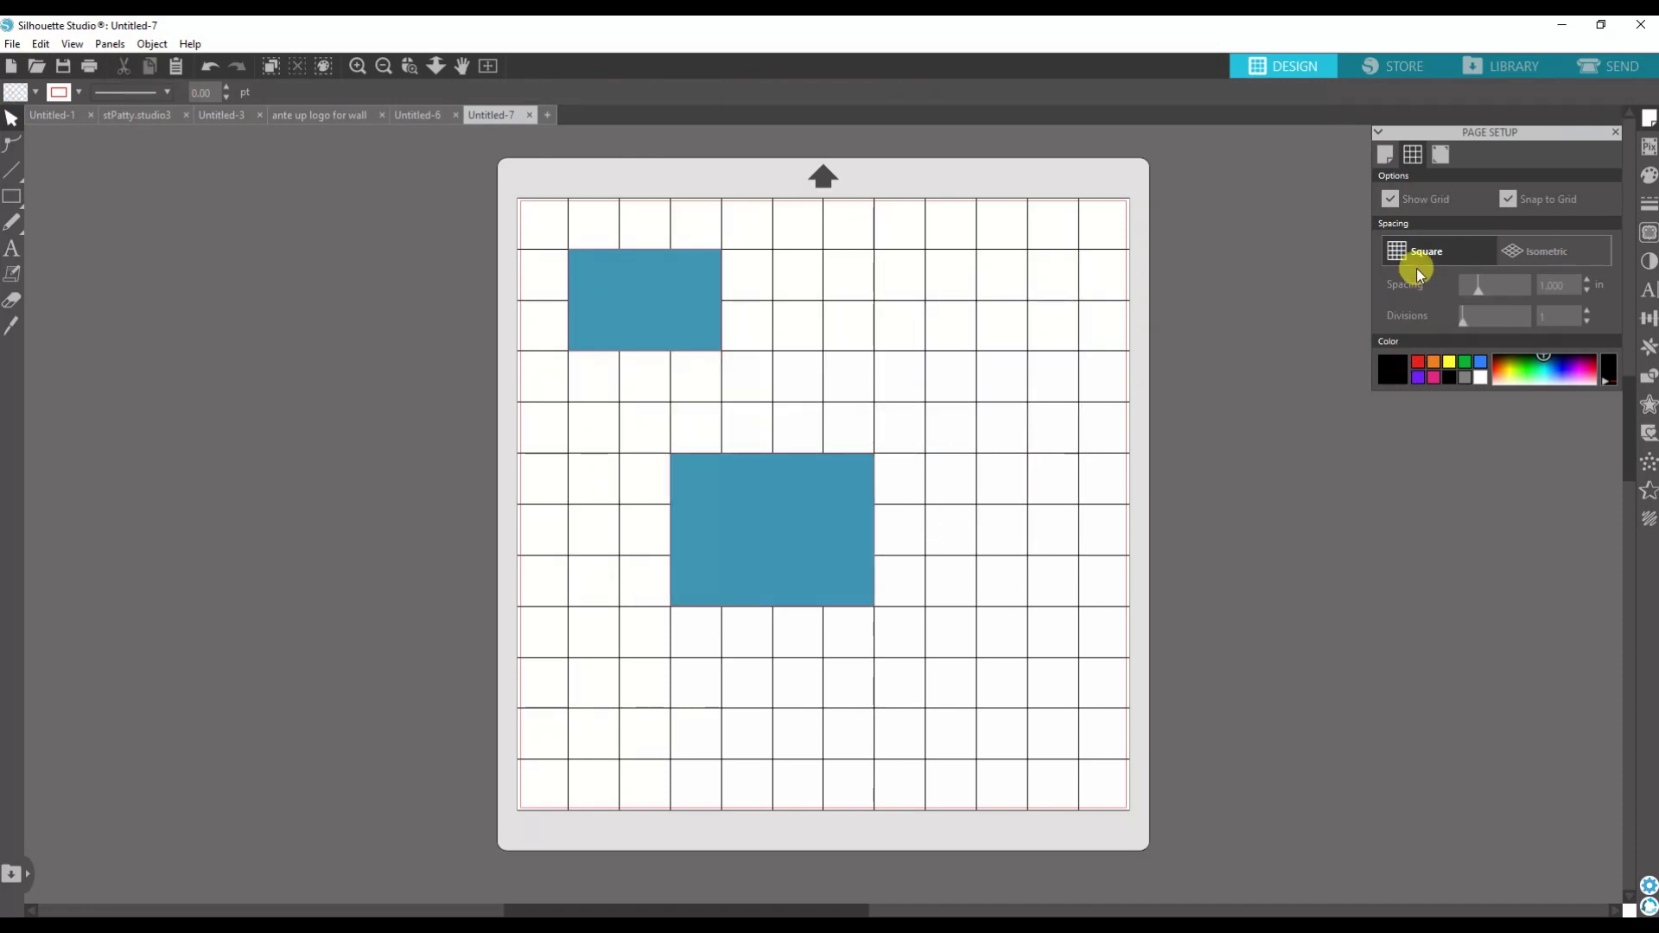
Snap the large rectangle up and right, then place a blue 2.5 in square below the small rectangle
left_click(1587, 309)
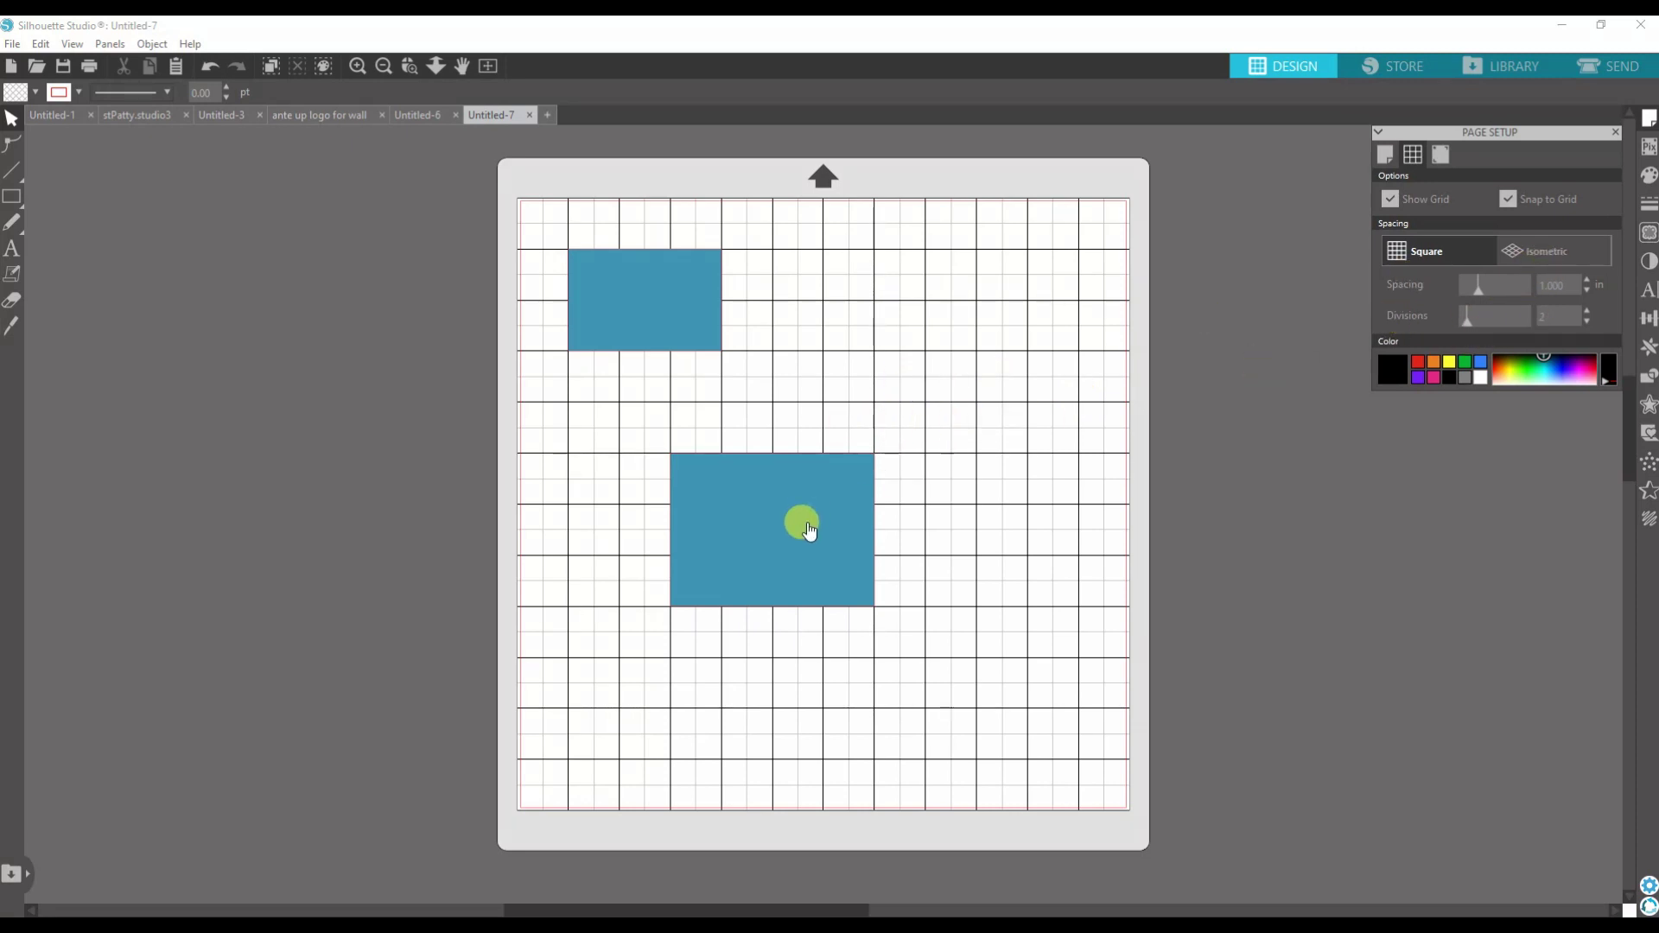
left_click_drag(800, 522, 940, 396)
left_click(11, 196)
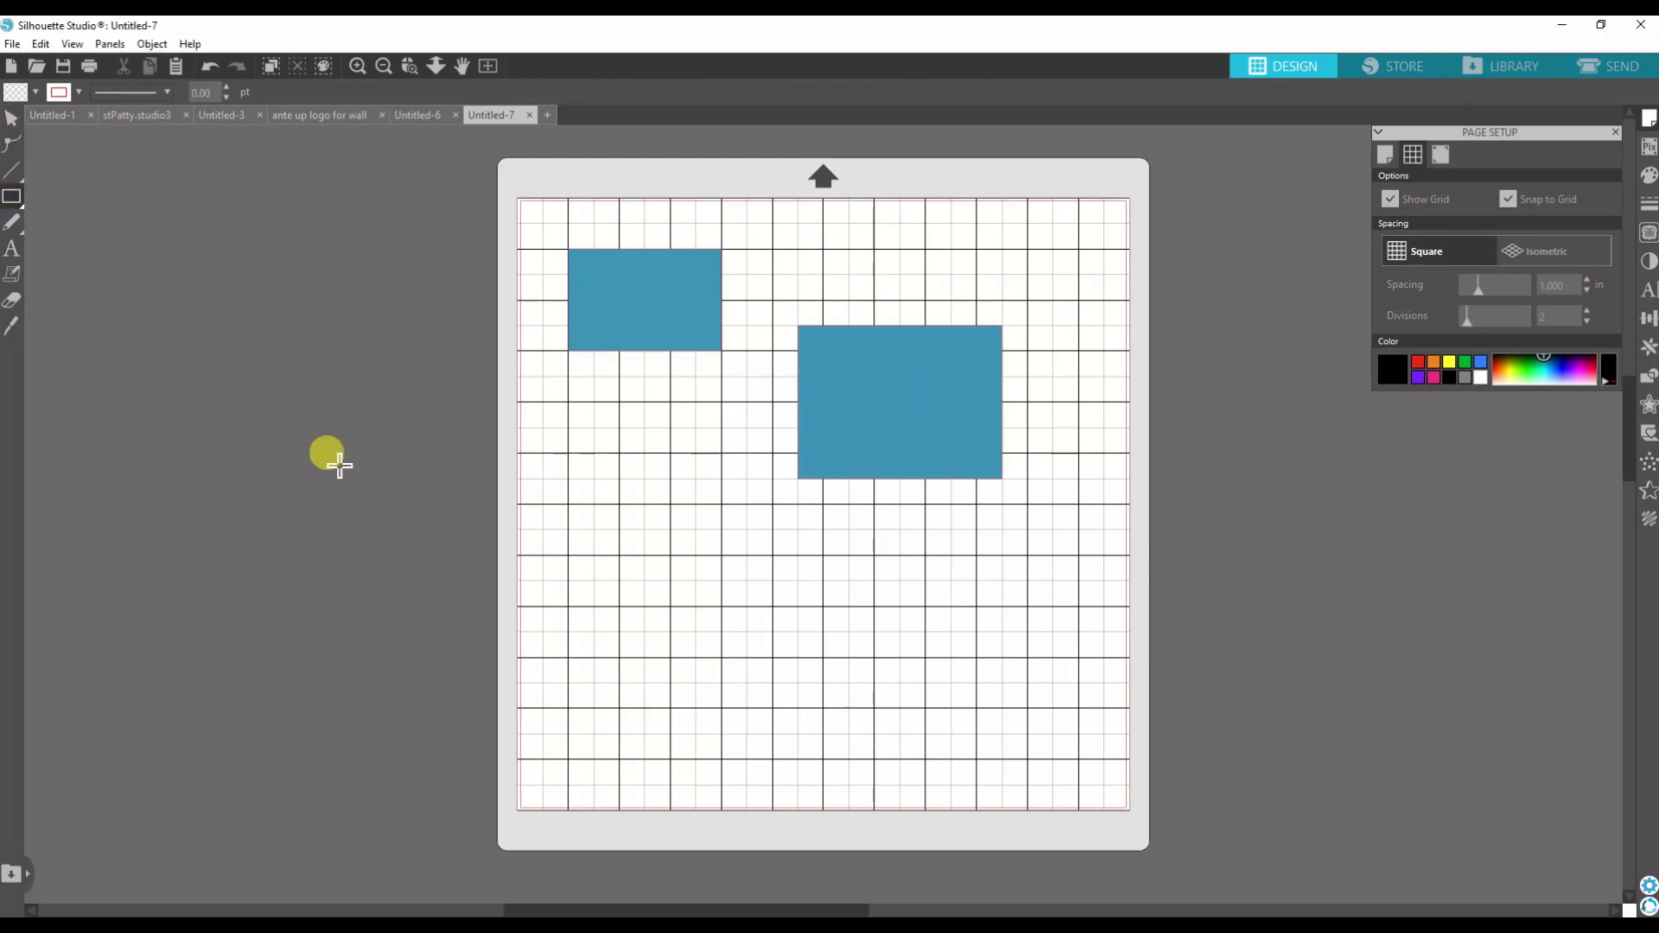
left_click_drag(267, 430, 396, 339)
left_click_drag(450, 277, 391, 310)
left_click(11, 119)
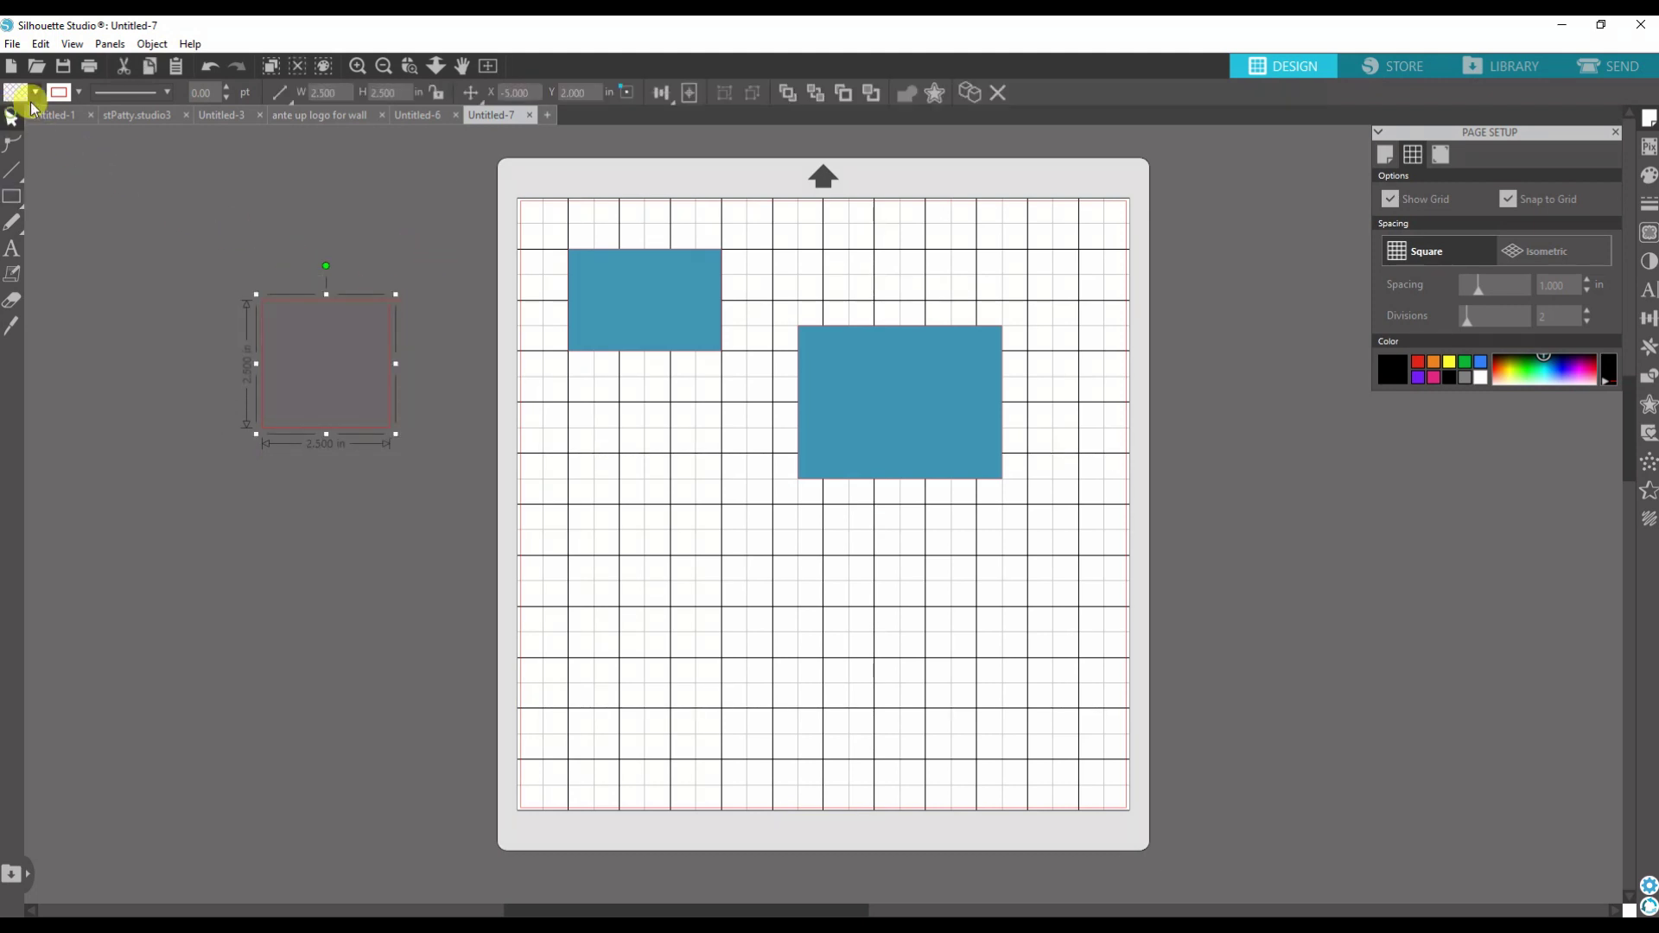
left_click(35, 93)
left_click(21, 122)
left_click_drag(329, 367, 640, 467)
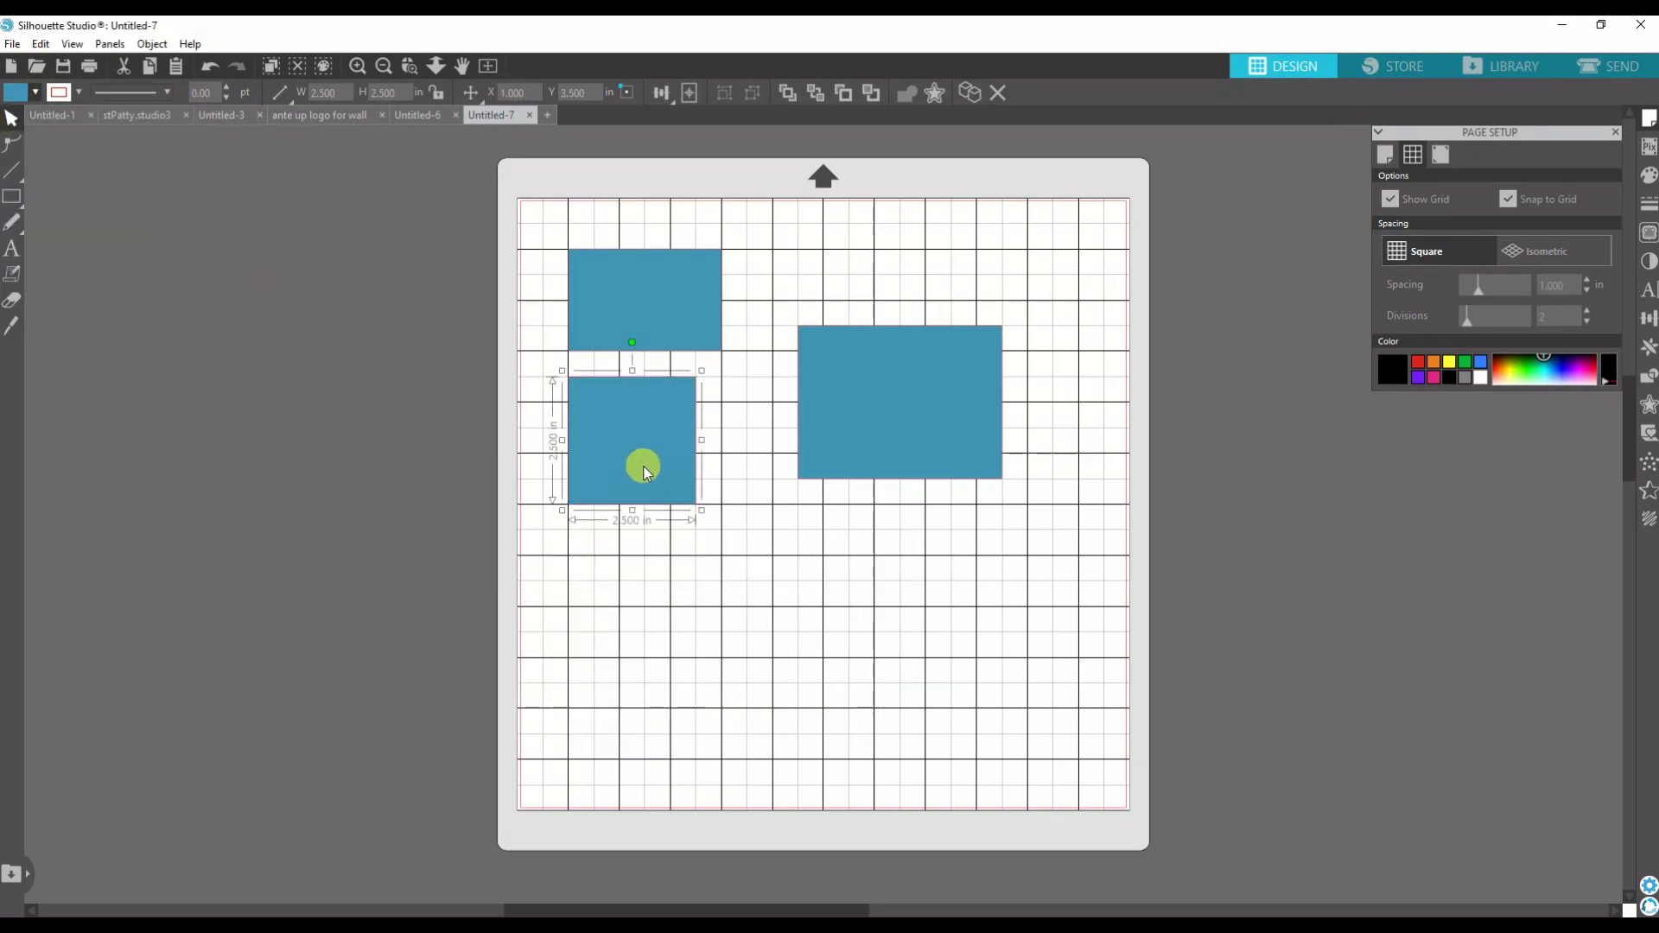
Set the grid to 4 divisions and nudge the square onto the finer grid
left_click(1586, 312)
left_click(1586, 312)
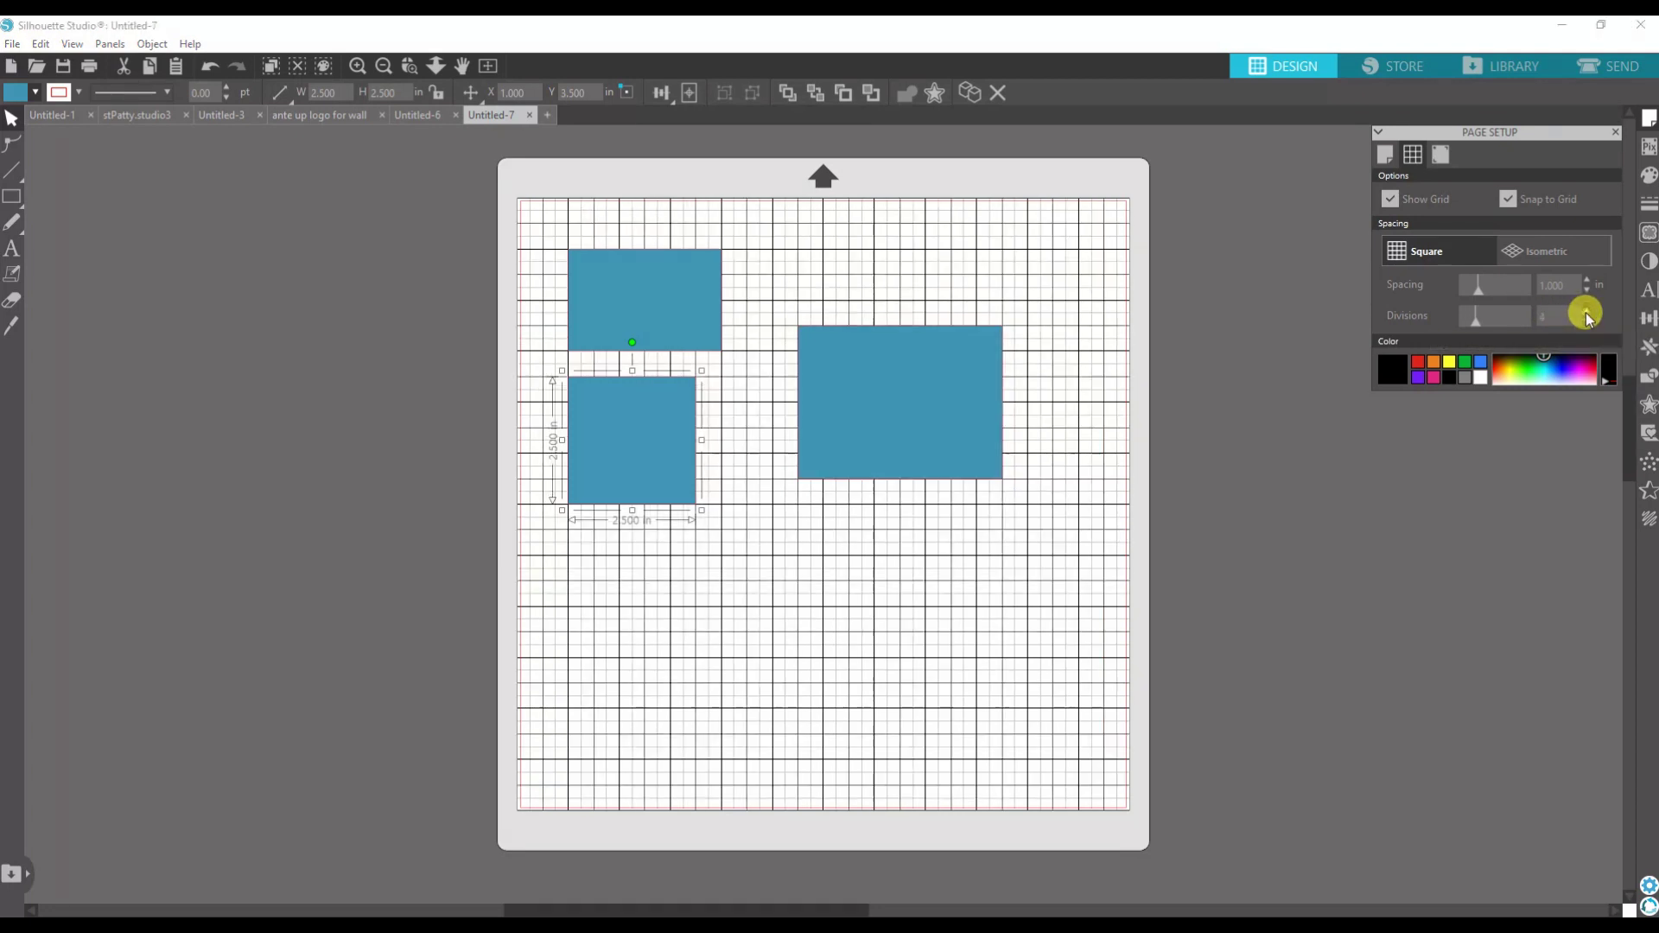
left_click_drag(593, 452, 604, 485)
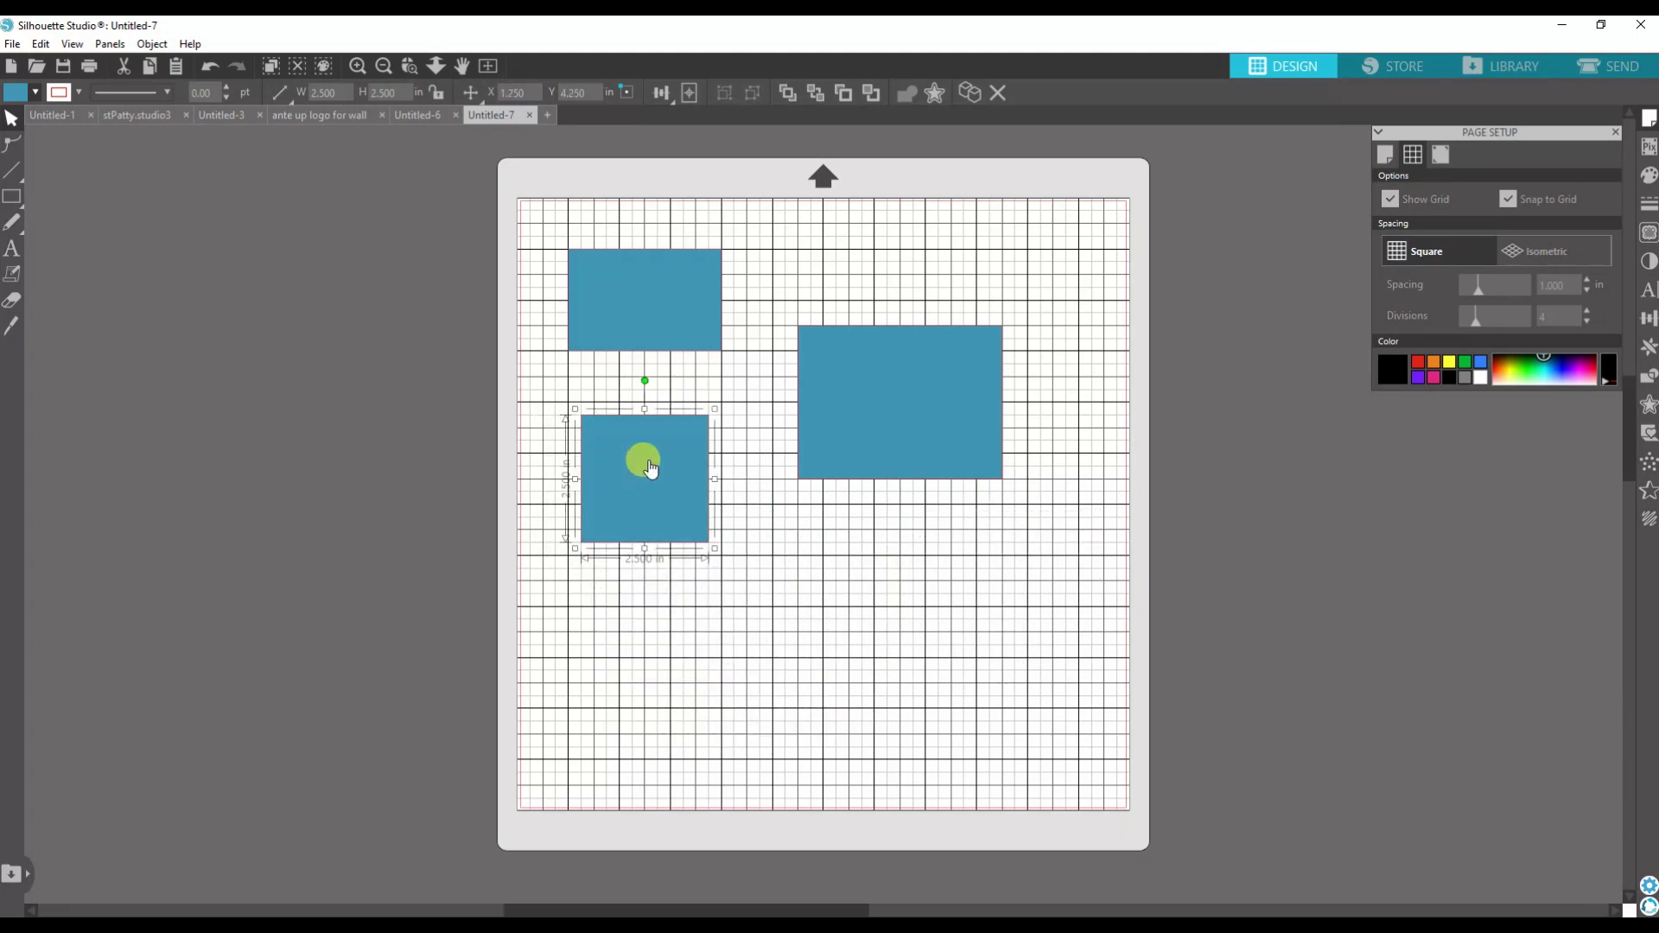
Reduce the grid back to 1 division and deselect the shapes
double_click(1586, 322)
left_click(1586, 322)
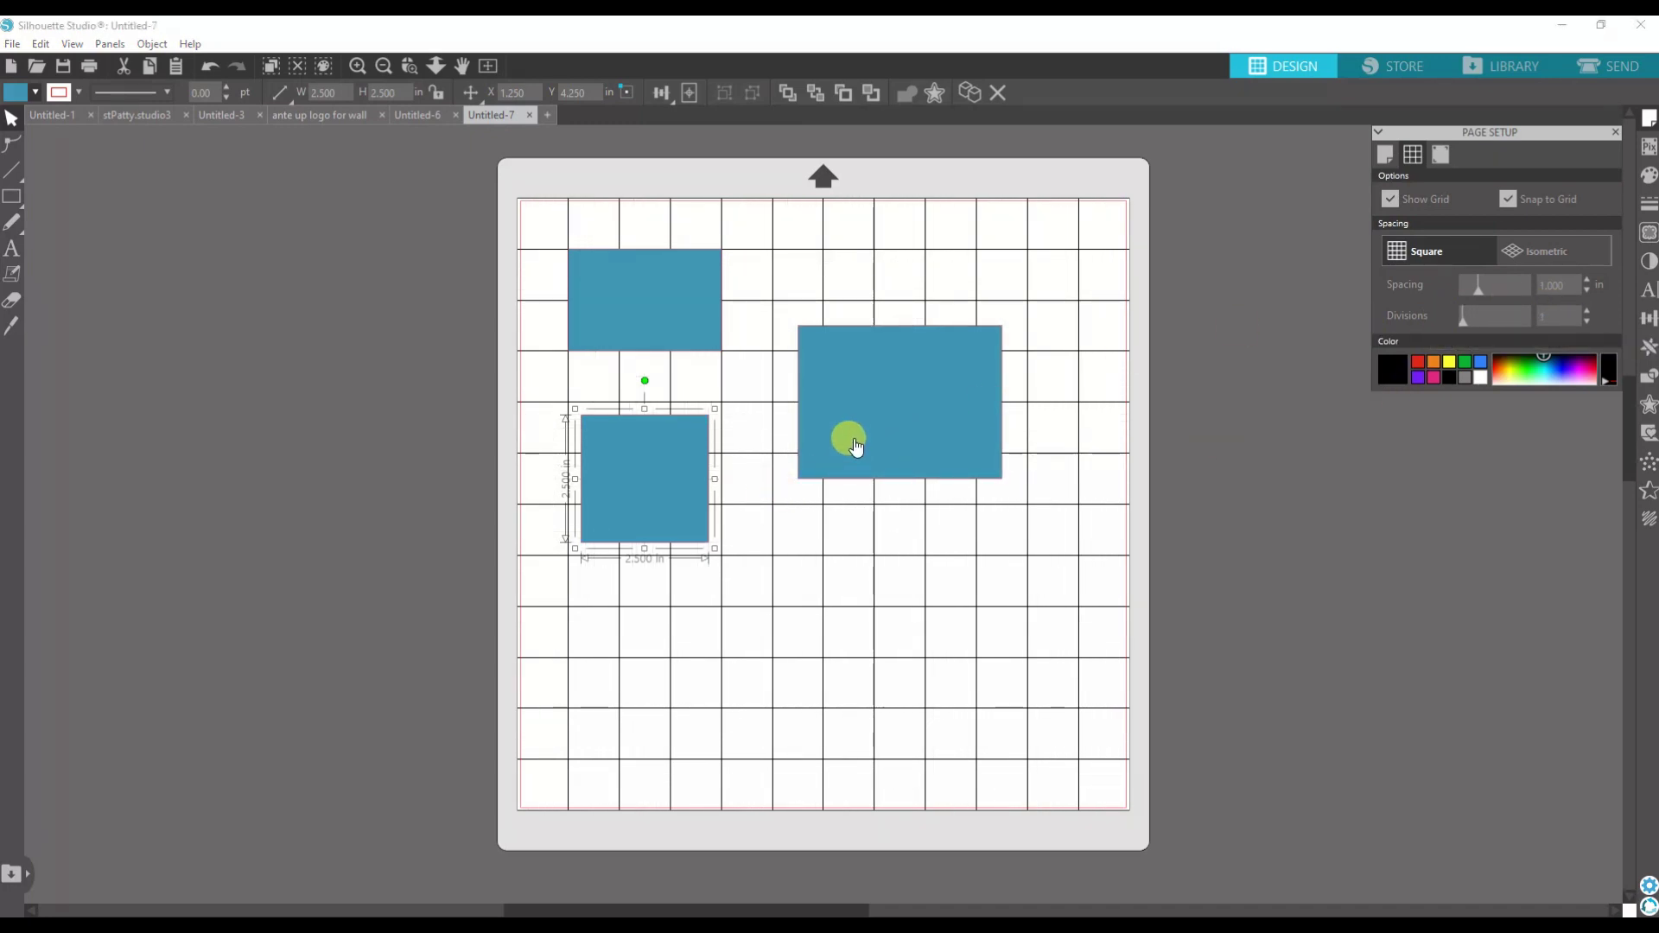
mouse_move(854, 438)
left_mouse_down()
mouse_move(980, 402)
mouse_move(788, 363)
mouse_move(989, 567)
mouse_move(926, 385)
mouse_move(847, 630)
mouse_move(887, 508)
mouse_move(891, 375)
mouse_move(961, 446)
mouse_move(837, 444)
left_mouse_up()
key("Escape")
Turn off Snap to Grid and freely move both rectangles to the mat's right side
left_click(1509, 200)
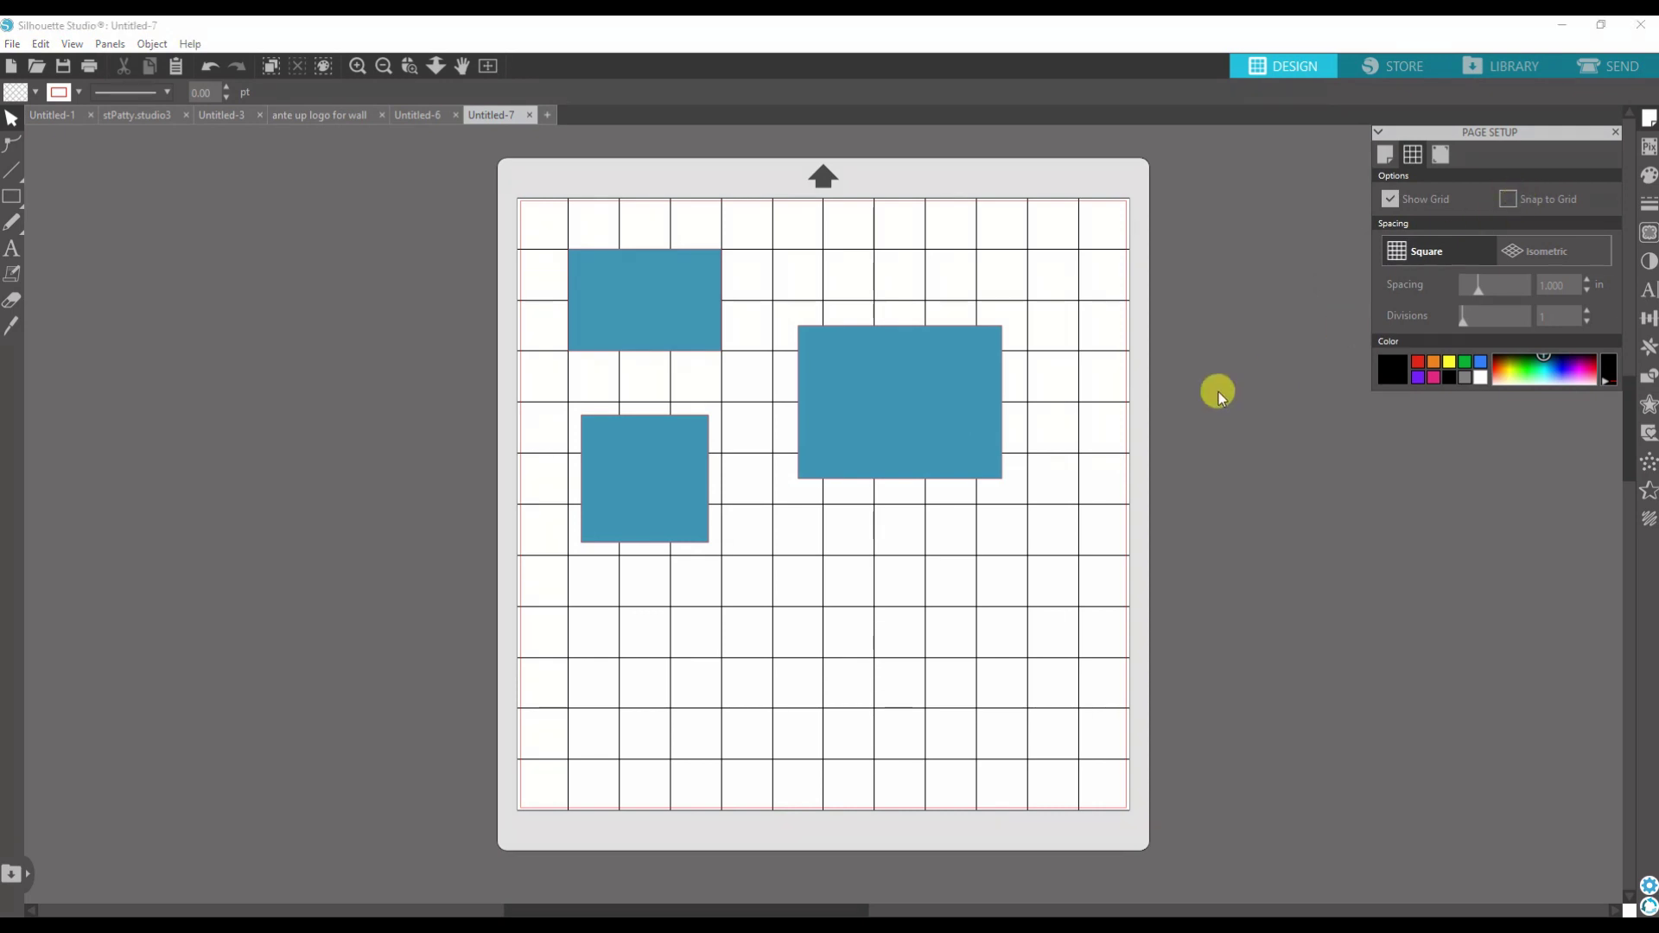
left_click_drag(938, 418, 895, 436)
left_click_drag(651, 293, 1077, 288)
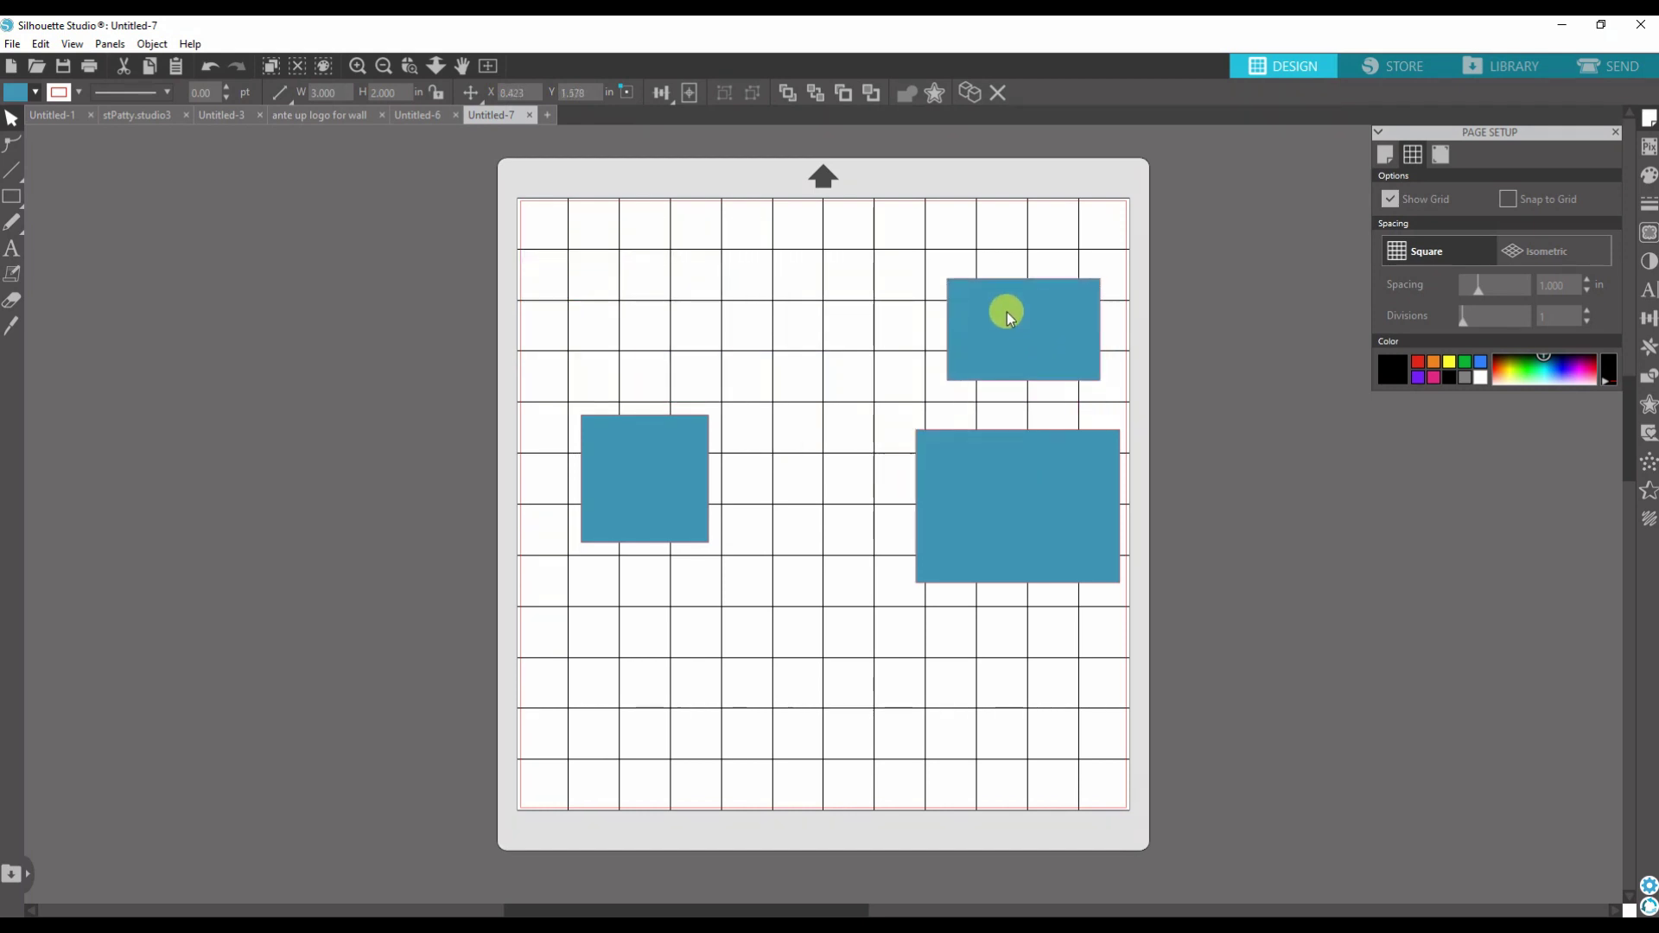
left_click(12, 196)
Draw an outline rectangle off the mat, re-enable Snap to Grid, and draw a 5 in square
left_click(39, 195)
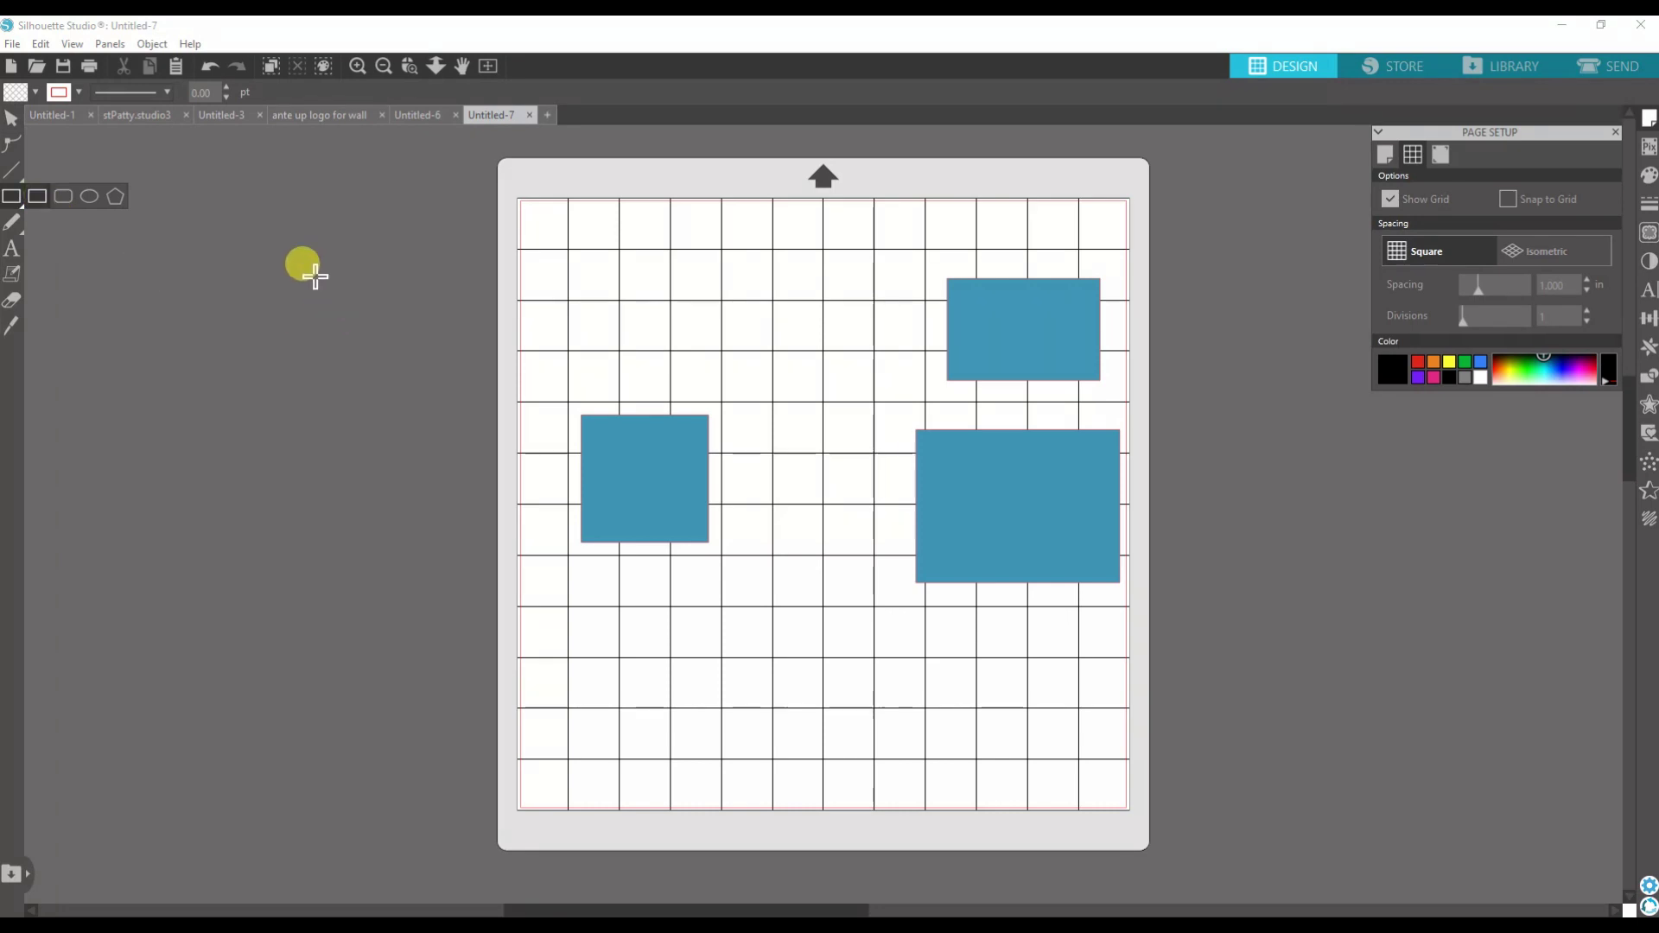
mouse_move(272, 242)
left_mouse_down()
mouse_move(424, 397)
mouse_move(309, 521)
mouse_move(532, 361)
mouse_move(270, 367)
mouse_move(456, 467)
mouse_move(430, 515)
mouse_move(432, 339)
mouse_move(465, 416)
left_mouse_up()
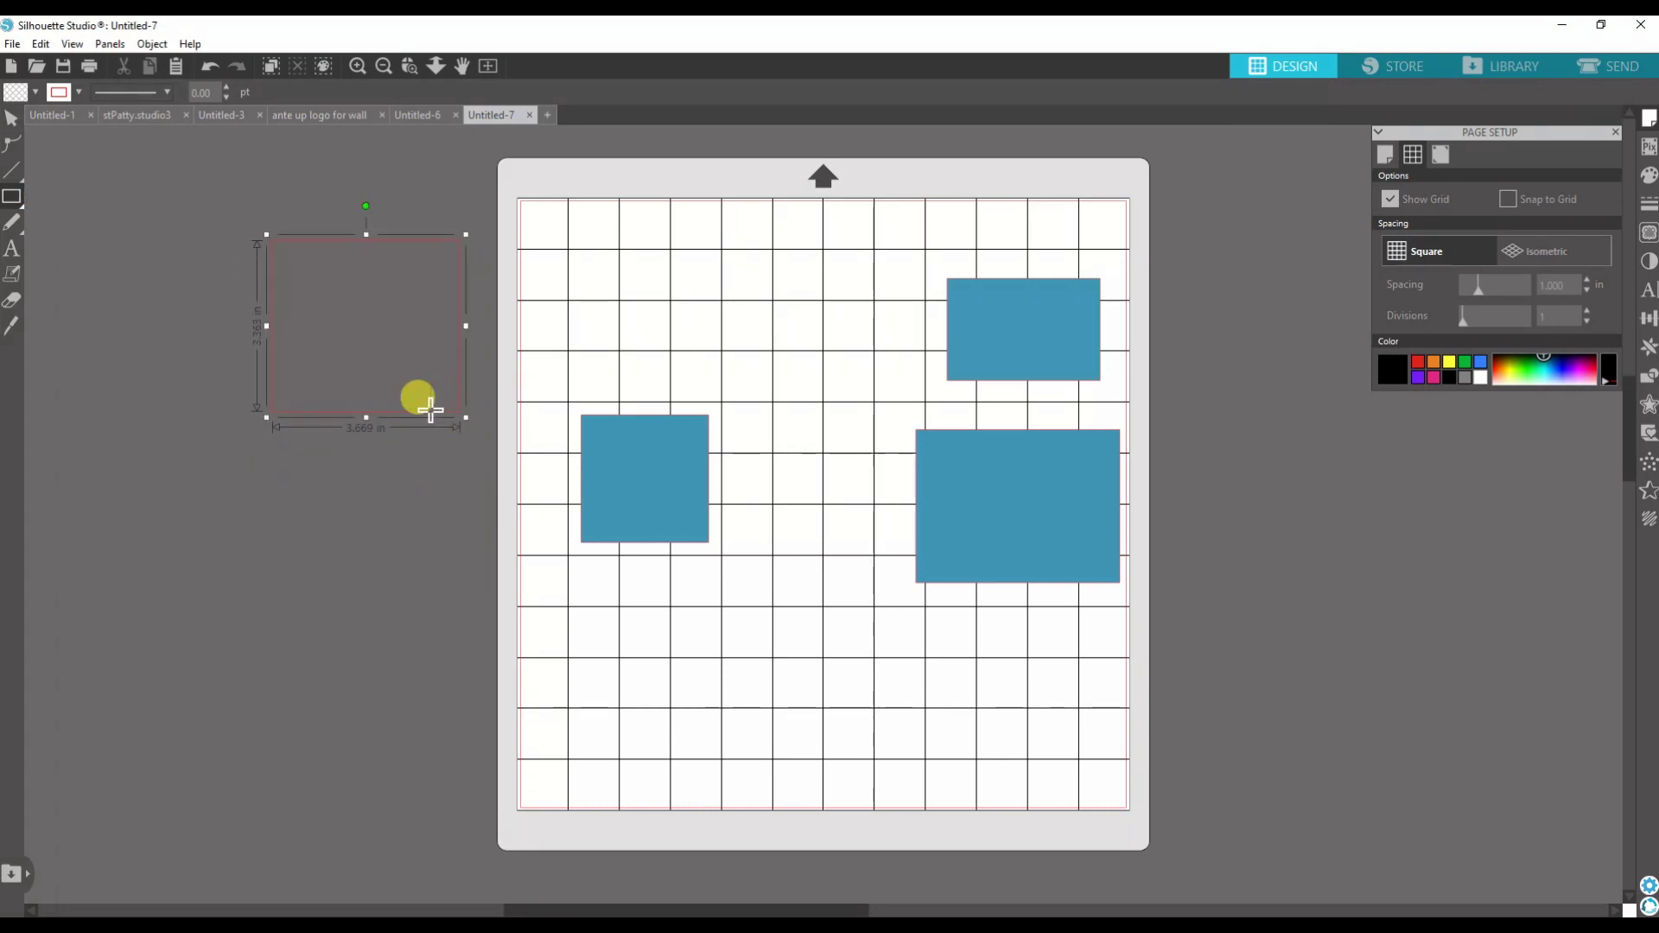
left_click(1507, 198)
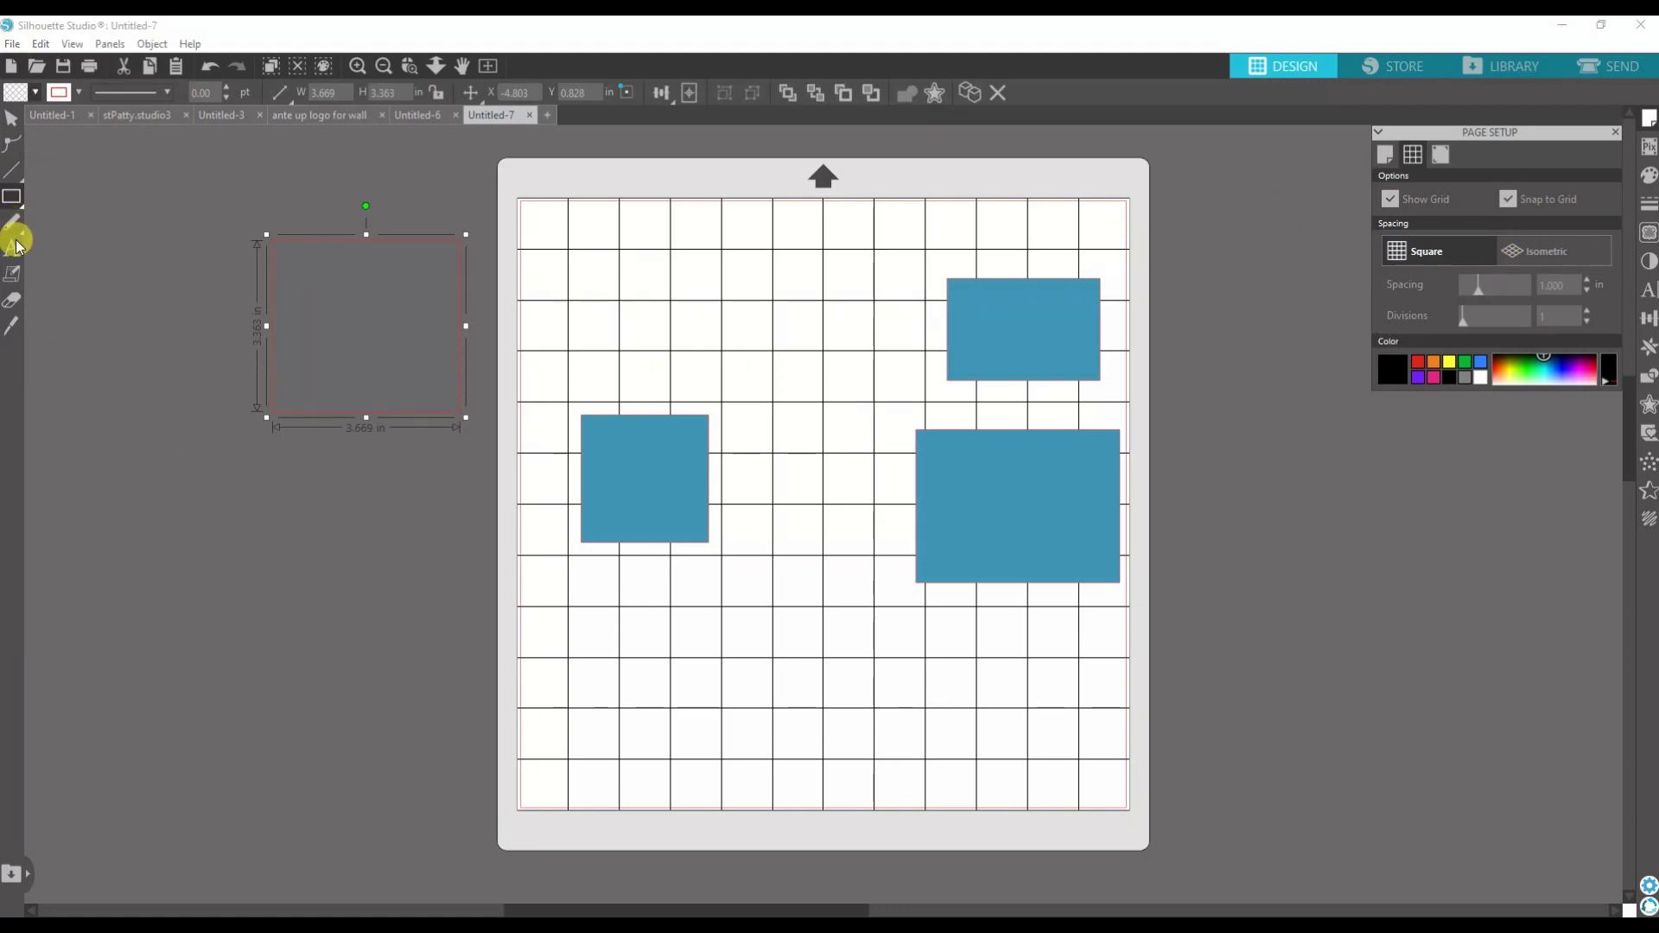
left_click(14, 199)
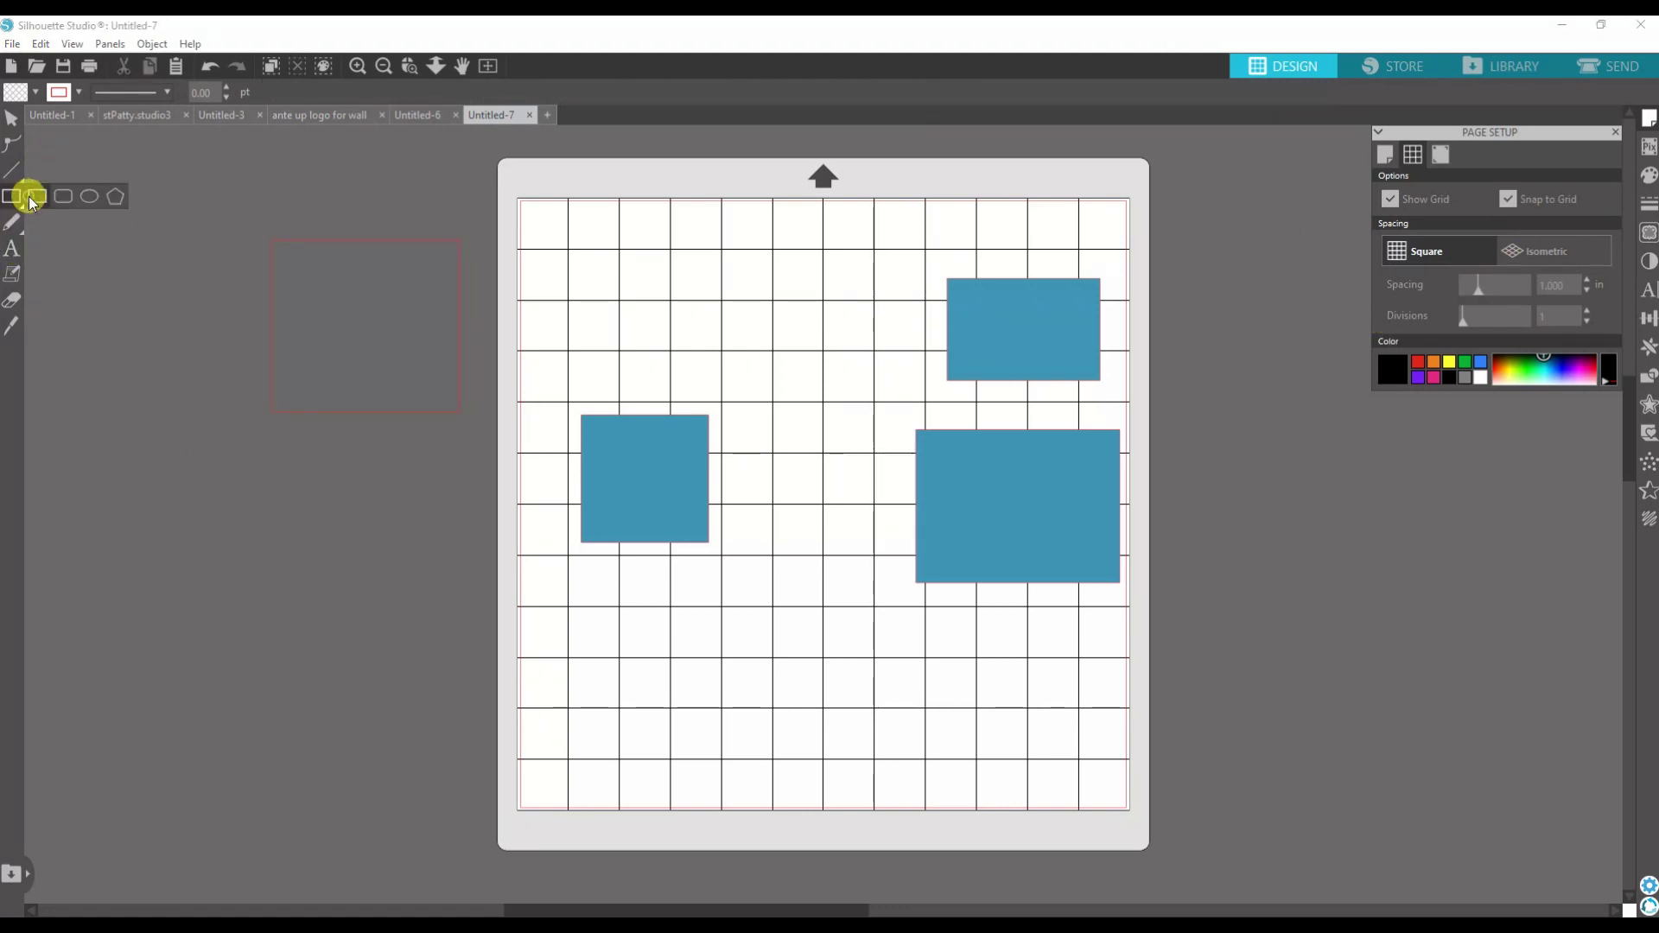
left_click(38, 196)
mouse_move(173, 508)
left_mouse_down()
mouse_move(412, 728)
mouse_move(406, 755)
left_mouse_up()
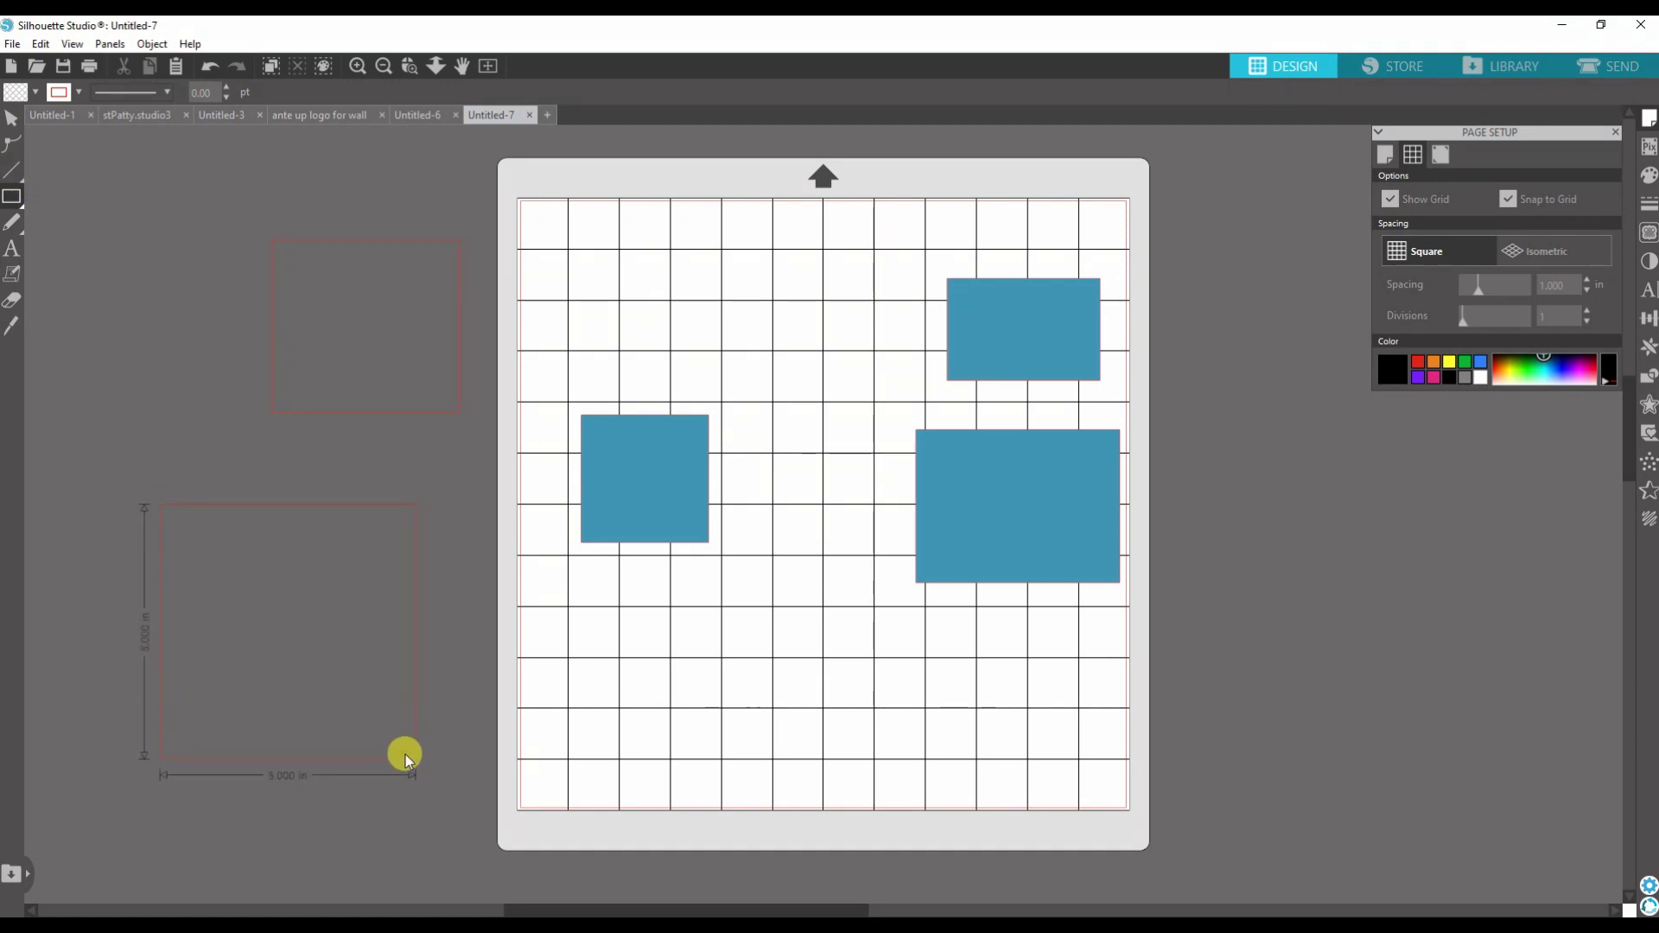
mouse_move(242, 602)
left_mouse_down()
mouse_move(200, 544)
mouse_move(438, 751)
left_mouse_up()
Draw a 3 in circle with the Ellipse tool near the mat's top
left_click_drag(12, 196, 319, 408)
left_click_drag(724, 261, 867, 380)
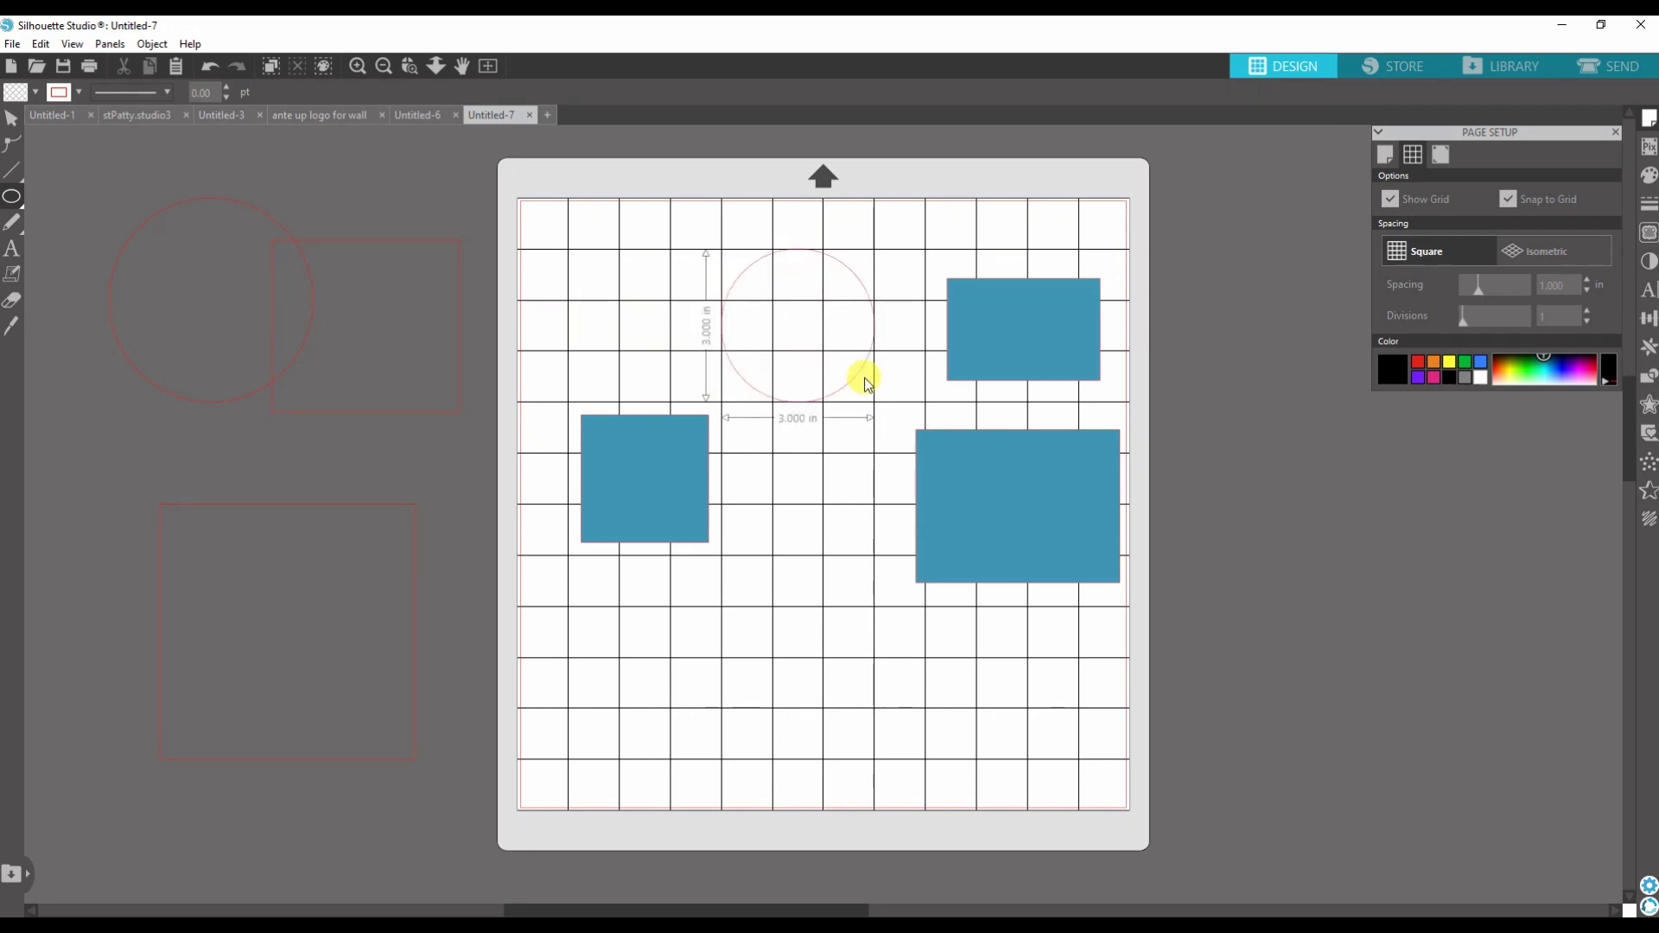
mouse_move(864, 379)
left_mouse_down()
mouse_move(860, 572)
mouse_move(910, 572)
mouse_move(481, 489)
mouse_move(882, 511)
mouse_move(882, 399)
left_mouse_up()
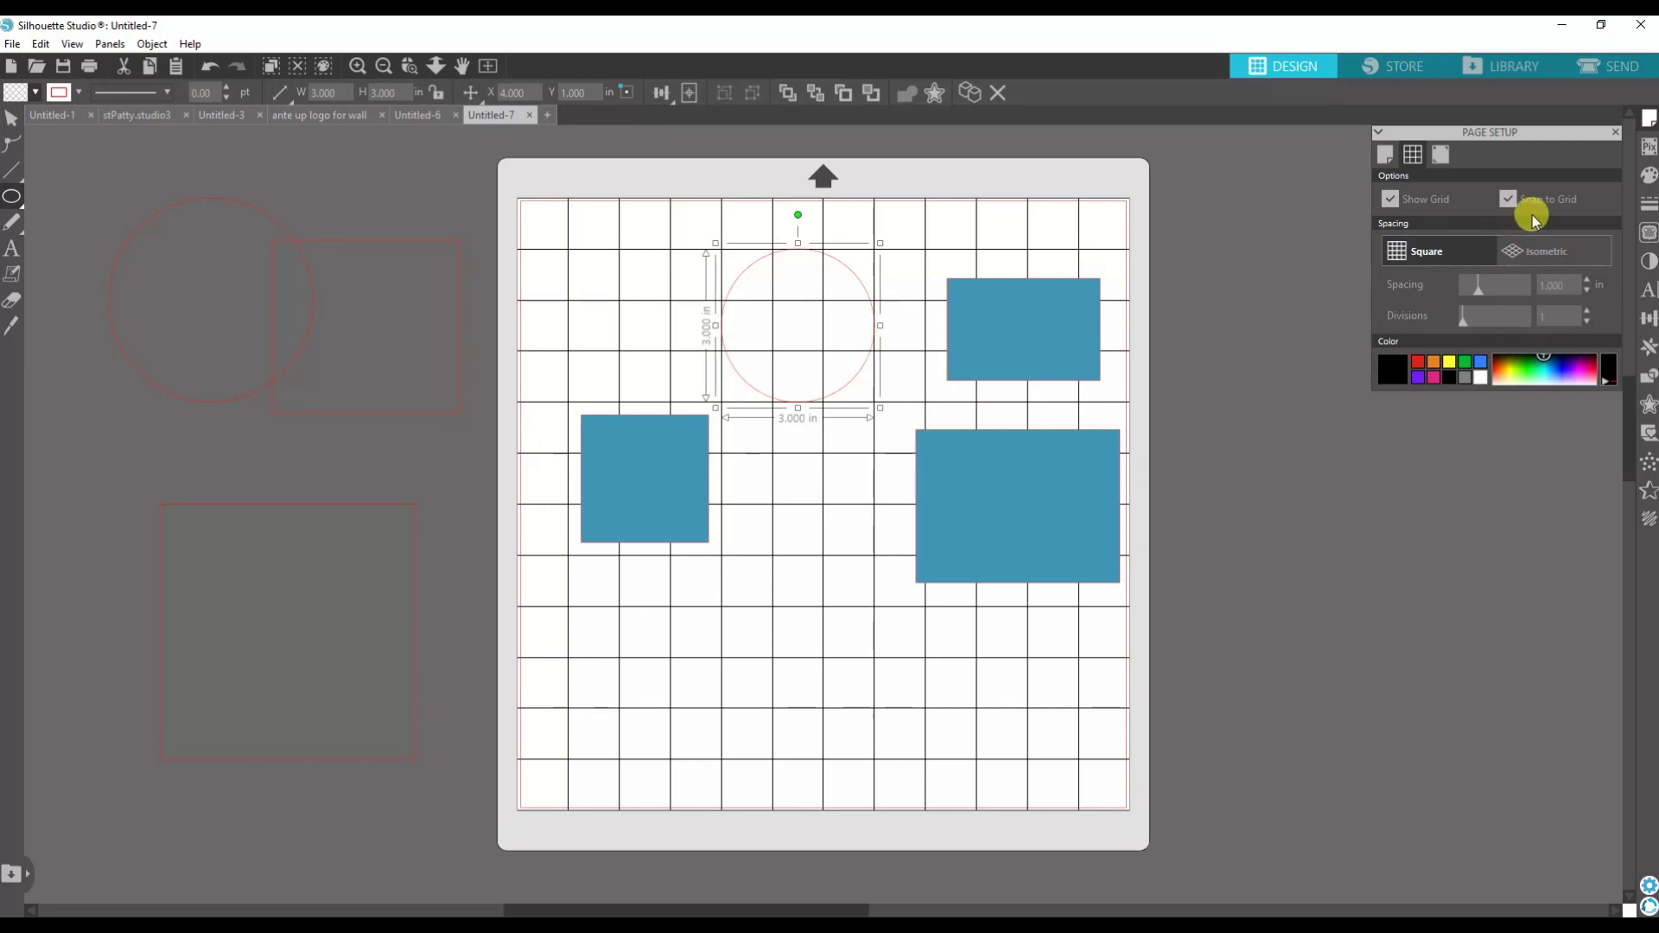
Hide the grid, move the circle above the left blue square, and bring an outline rectangle between the blue shapes
left_click(1507, 201)
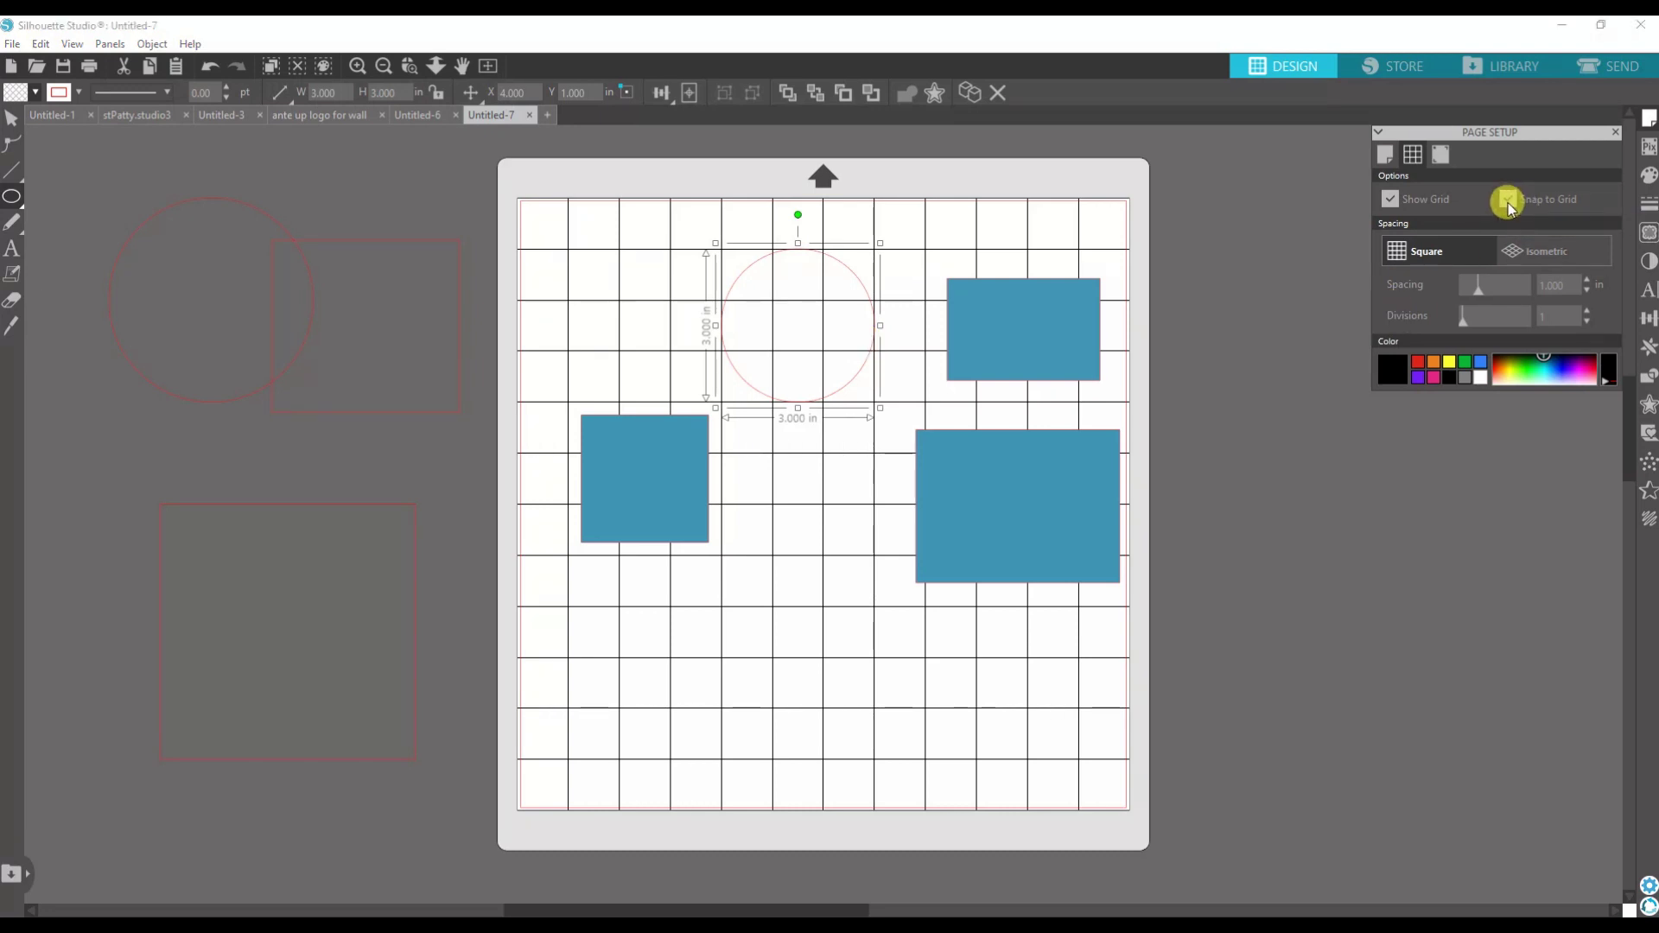
left_click(1392, 198)
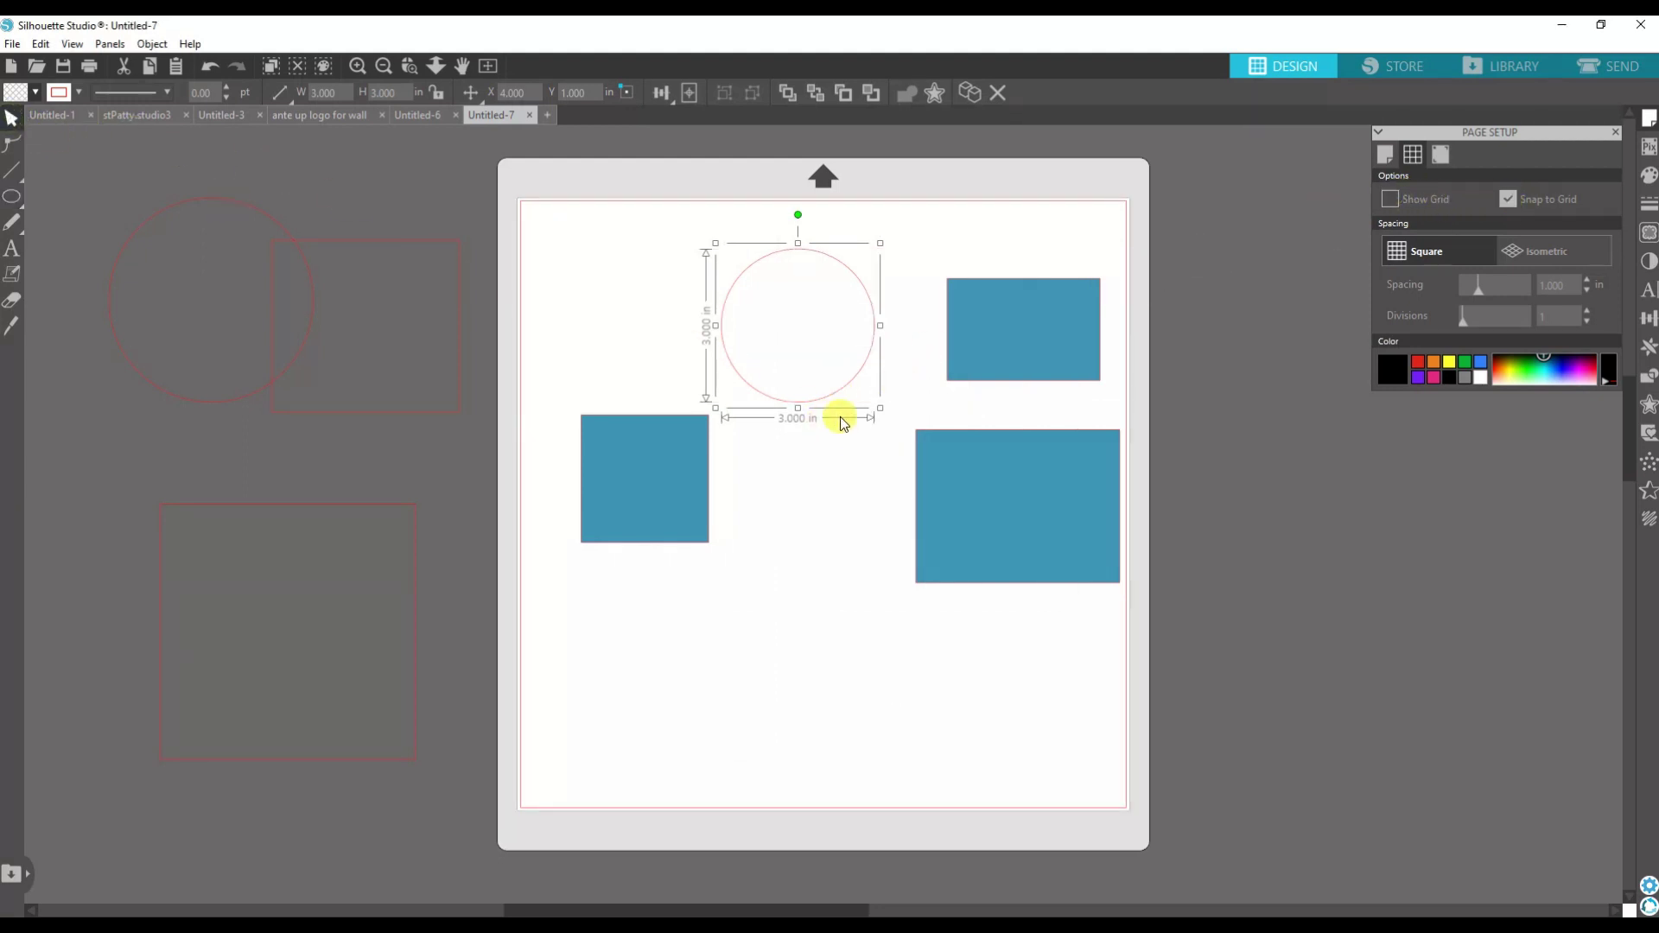
left_click_drag(829, 402, 837, 444)
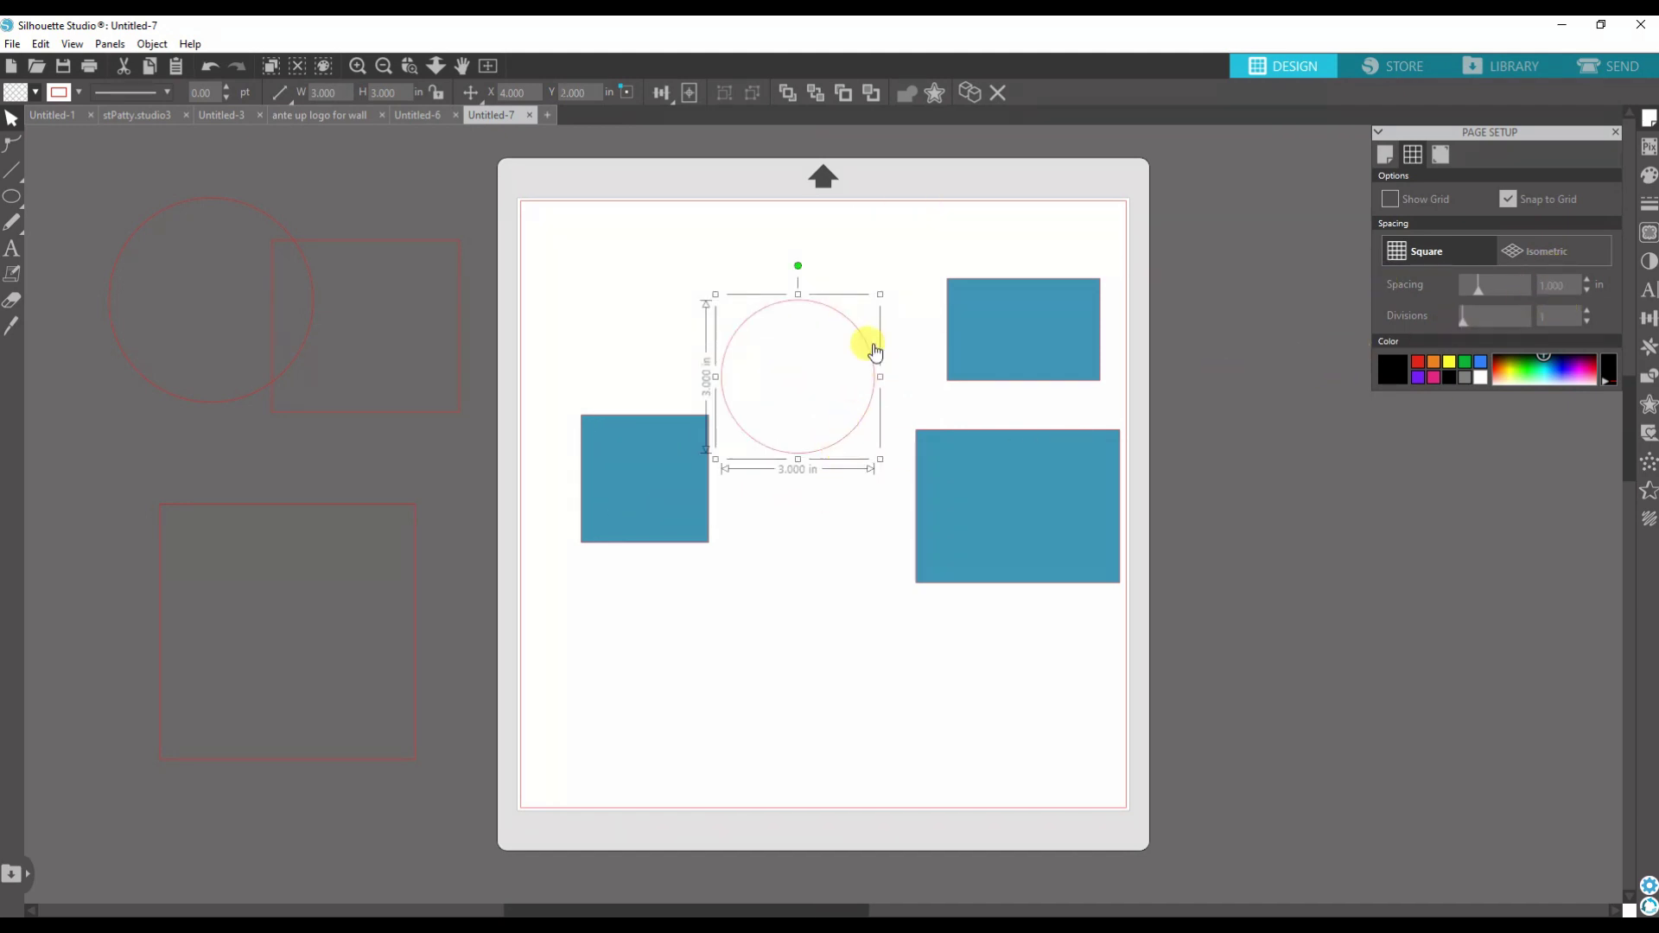
left_click_drag(868, 354, 700, 299)
left_click_drag(461, 401, 858, 562)
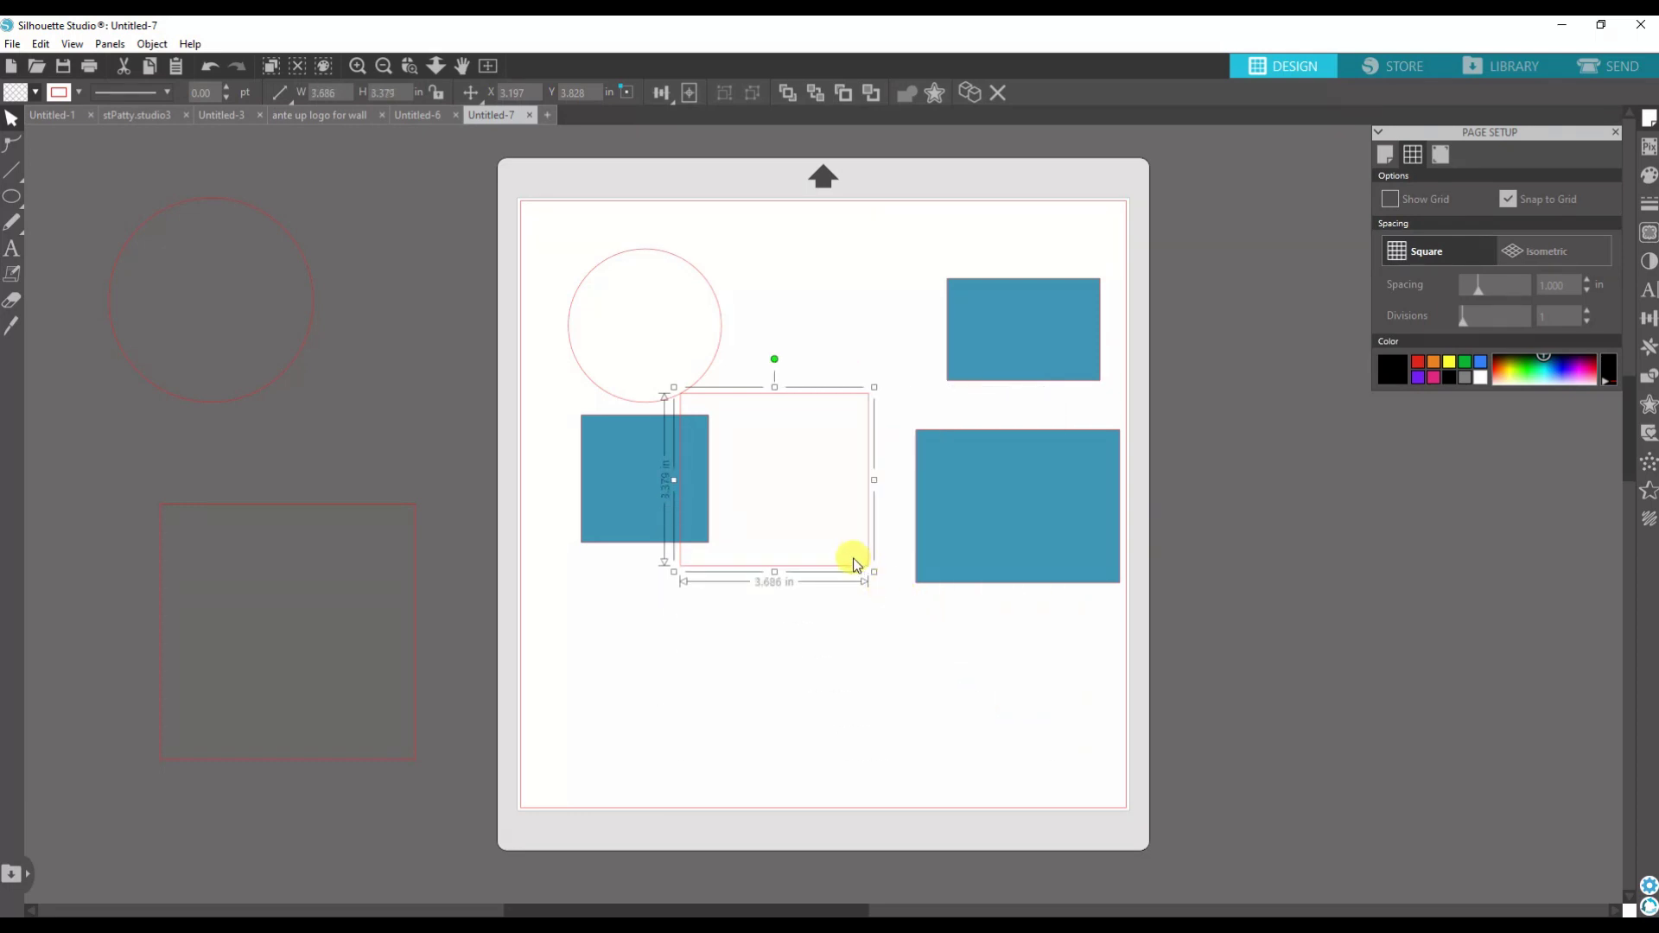